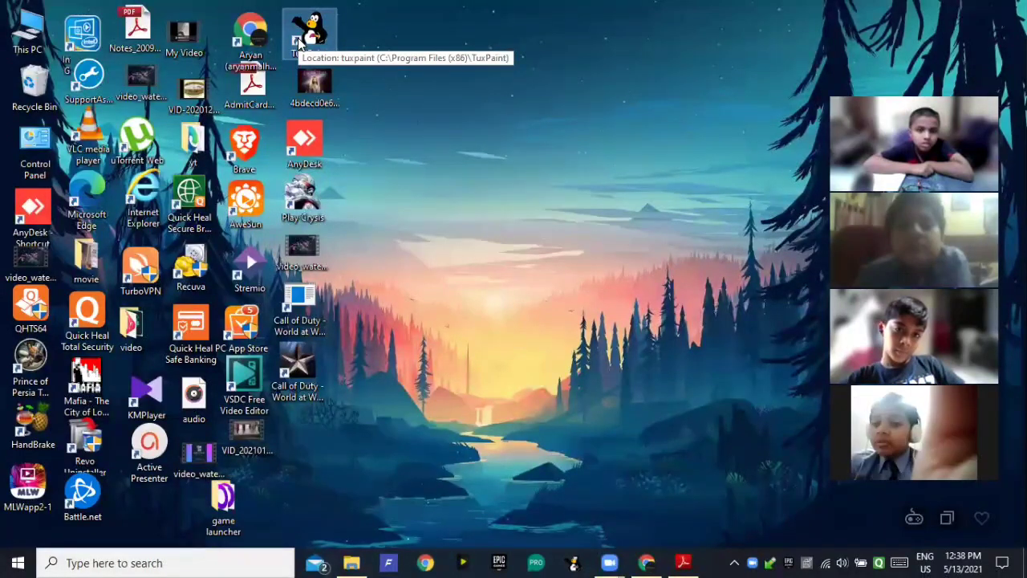
# Launch Tux Paint and bring up the Magic effects, trying the Drip effect as the selection
pyautogui.doubleClick(298, 42)
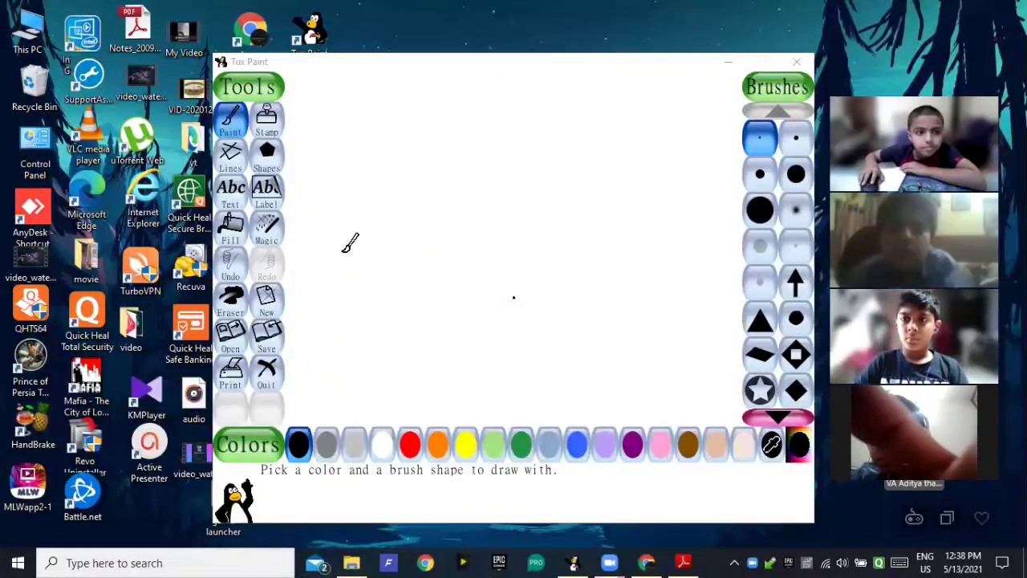
pyautogui.click(269, 233)
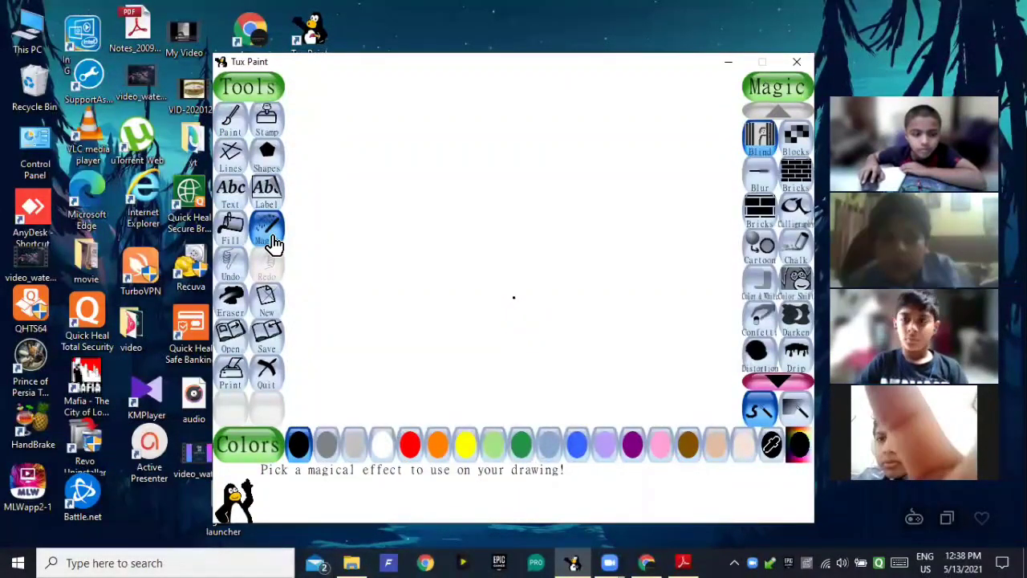
pyautogui.click(799, 362)
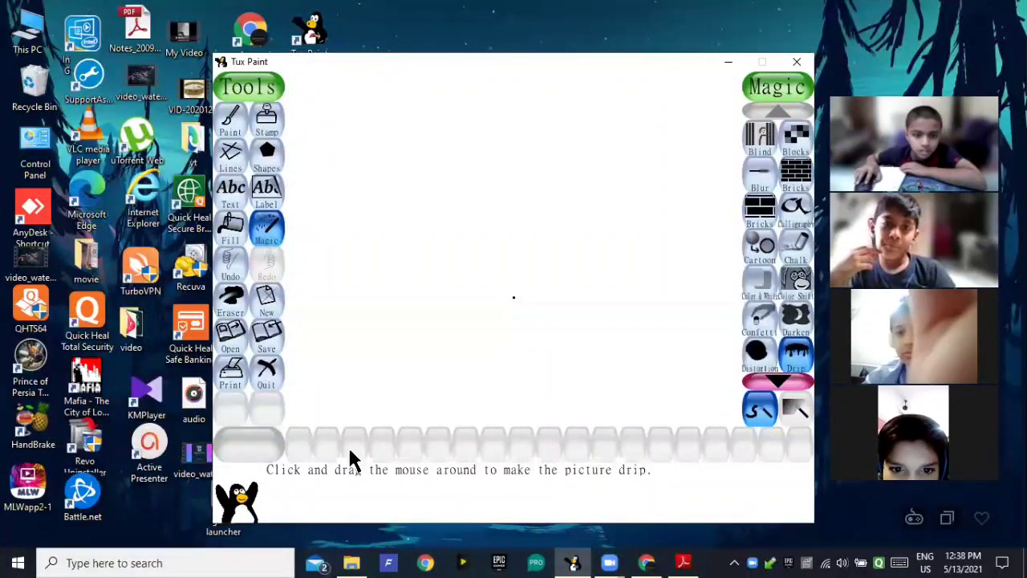
pyautogui.click(260, 239)
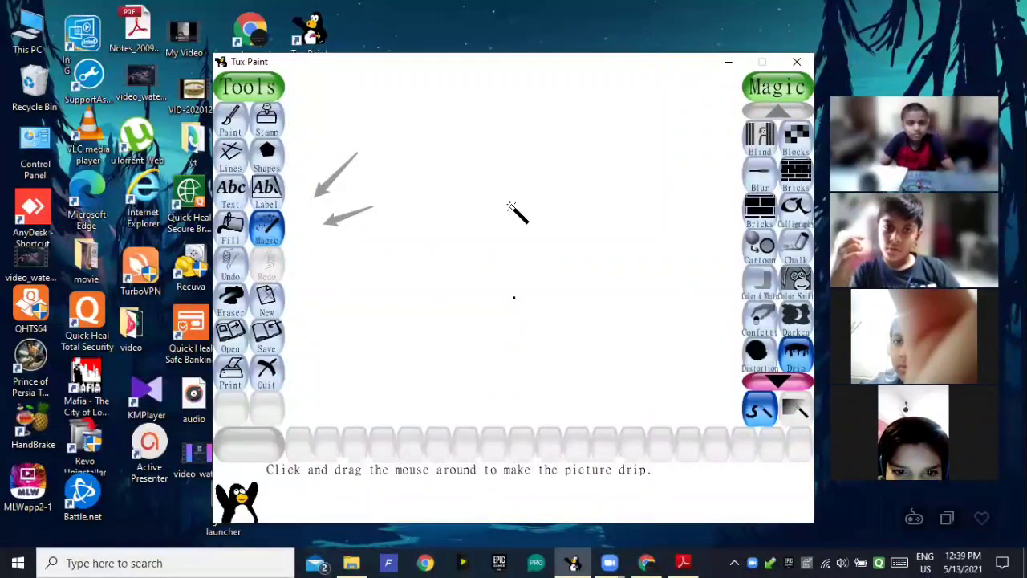
# Draw three diagonal rows of small bricks in red from the upper left to the lower right of the canvas
pyautogui.click(794, 178)
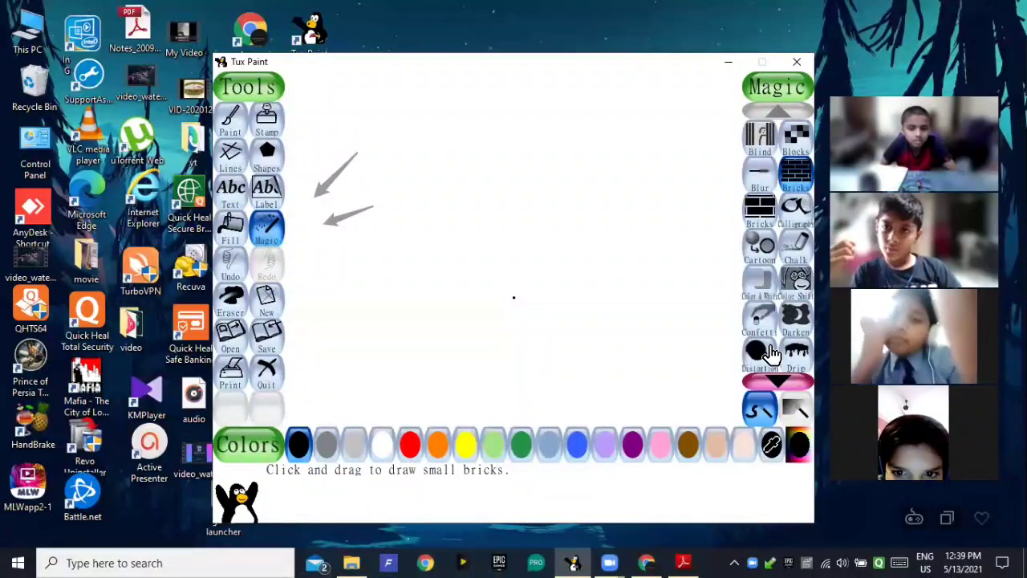
pyautogui.click(410, 450)
pyautogui.moveTo(332, 108)
pyautogui.mouseDown()
pyautogui.moveTo(507, 168)
pyautogui.moveTo(506, 183)
pyautogui.moveTo(559, 215)
pyautogui.moveTo(562, 238)
pyautogui.moveTo(651, 286)
pyautogui.moveTo(665, 330)
pyautogui.mouseUp()
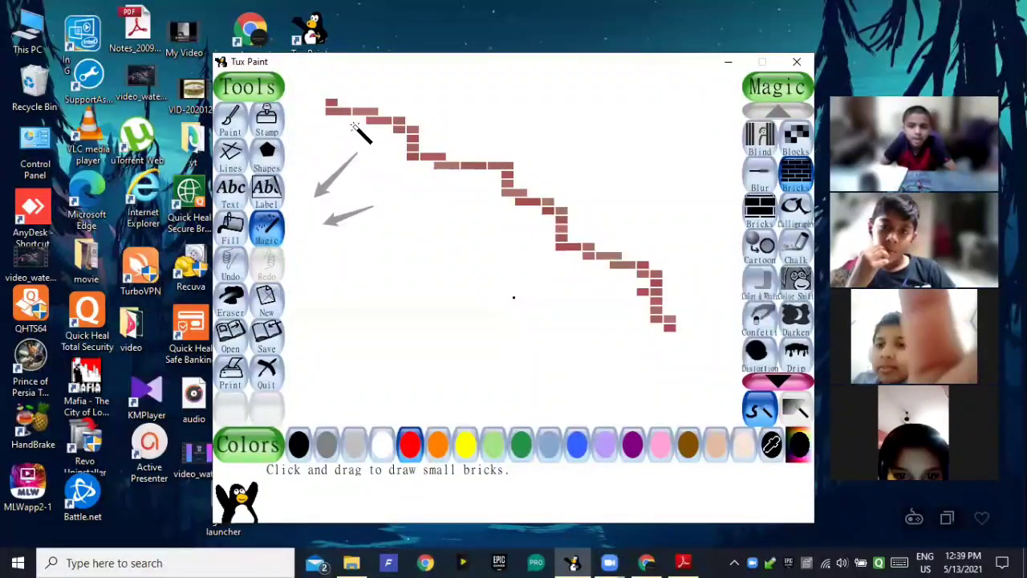
pyautogui.moveTo(302, 121)
pyautogui.mouseDown()
pyautogui.moveTo(398, 174)
pyautogui.moveTo(530, 230)
pyautogui.moveTo(546, 261)
pyautogui.moveTo(609, 284)
pyautogui.moveTo(613, 324)
pyautogui.moveTo(670, 357)
pyautogui.mouseUp()
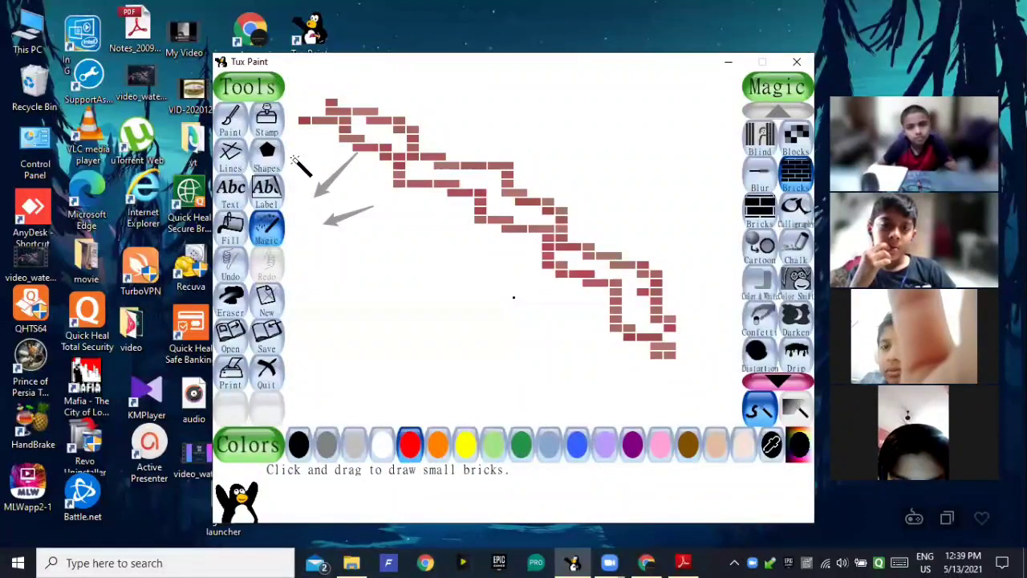
pyautogui.moveTo(286, 154); pyautogui.dragTo(607, 373)
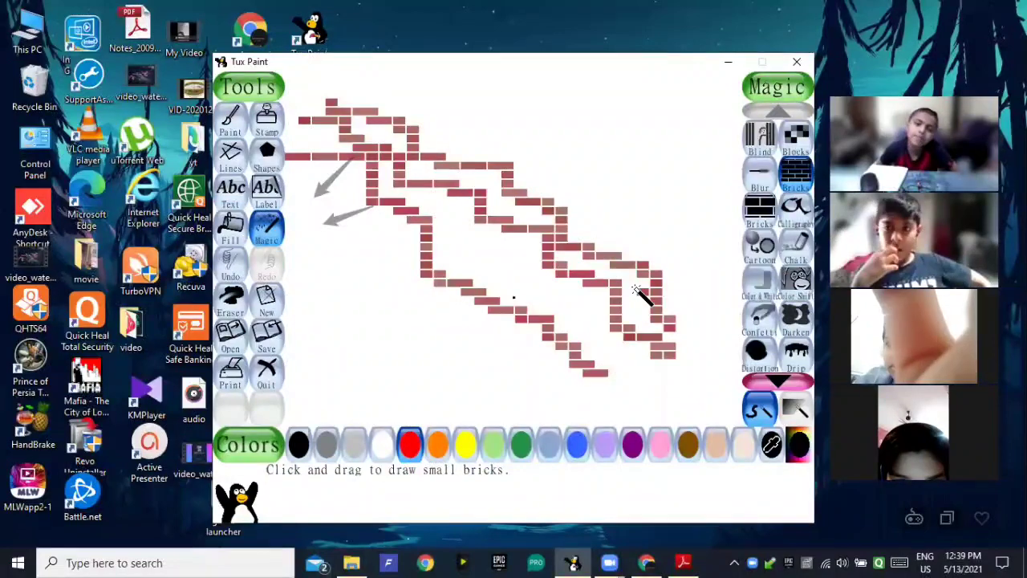
# Draw two diagonal bands of large bricks in orange across the rows of small bricks
pyautogui.click(760, 213)
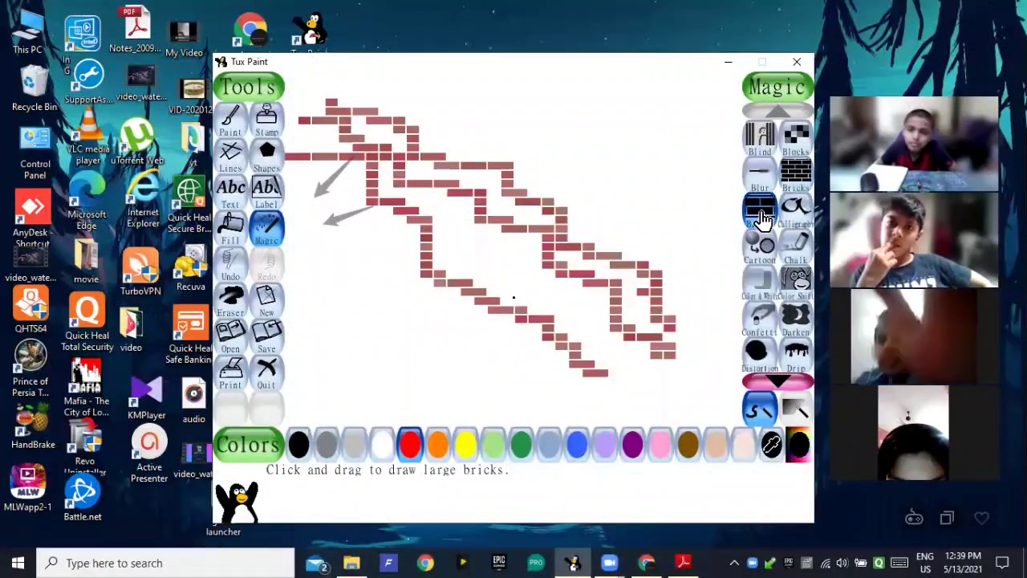
pyautogui.click(437, 446)
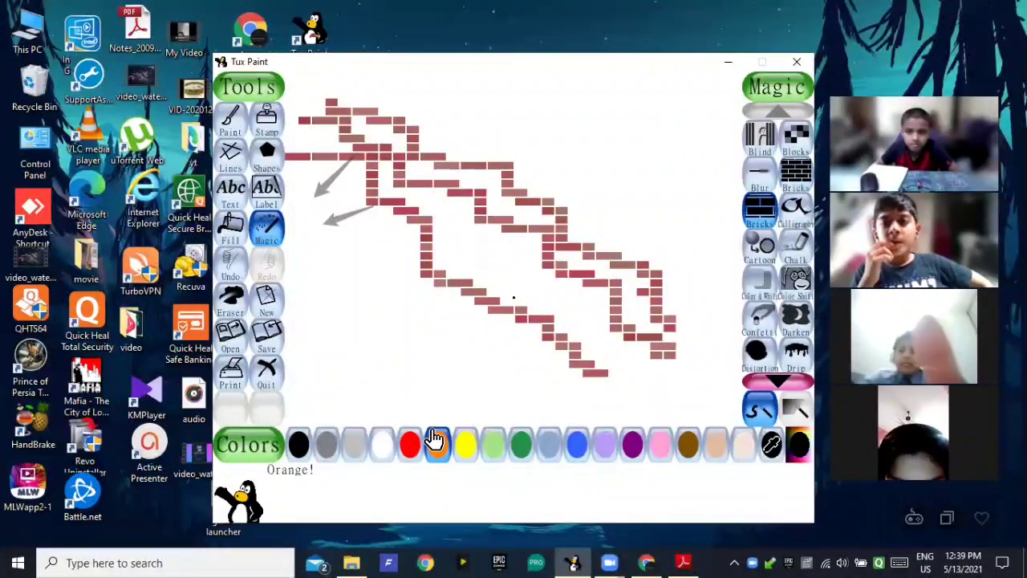
pyautogui.click(325, 136)
pyautogui.moveTo(325, 136)
pyautogui.mouseDown()
pyautogui.moveTo(453, 215)
pyautogui.moveTo(497, 267)
pyautogui.moveTo(586, 293)
pyautogui.moveTo(583, 309)
pyautogui.moveTo(555, 308)
pyautogui.moveTo(513, 287)
pyautogui.moveTo(584, 292)
pyautogui.moveTo(569, 313)
pyautogui.moveTo(664, 336)
pyautogui.moveTo(618, 373)
pyautogui.moveTo(615, 339)
pyautogui.mouseUp()
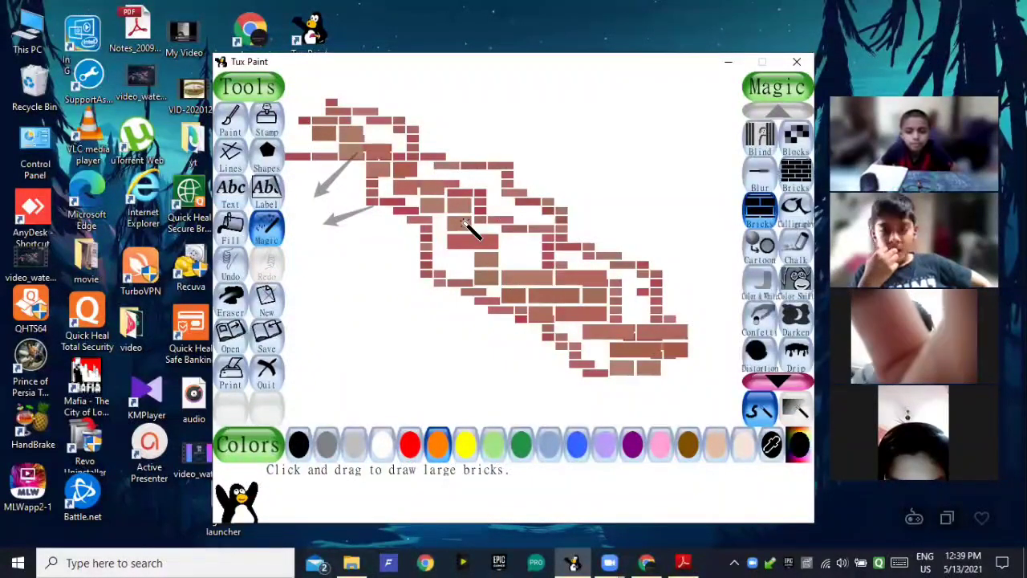
pyautogui.moveTo(332, 179)
pyautogui.mouseDown()
pyautogui.moveTo(364, 217)
pyautogui.moveTo(412, 239)
pyautogui.moveTo(438, 306)
pyautogui.moveTo(512, 329)
pyautogui.moveTo(508, 349)
pyautogui.moveTo(573, 381)
pyautogui.mouseUp()
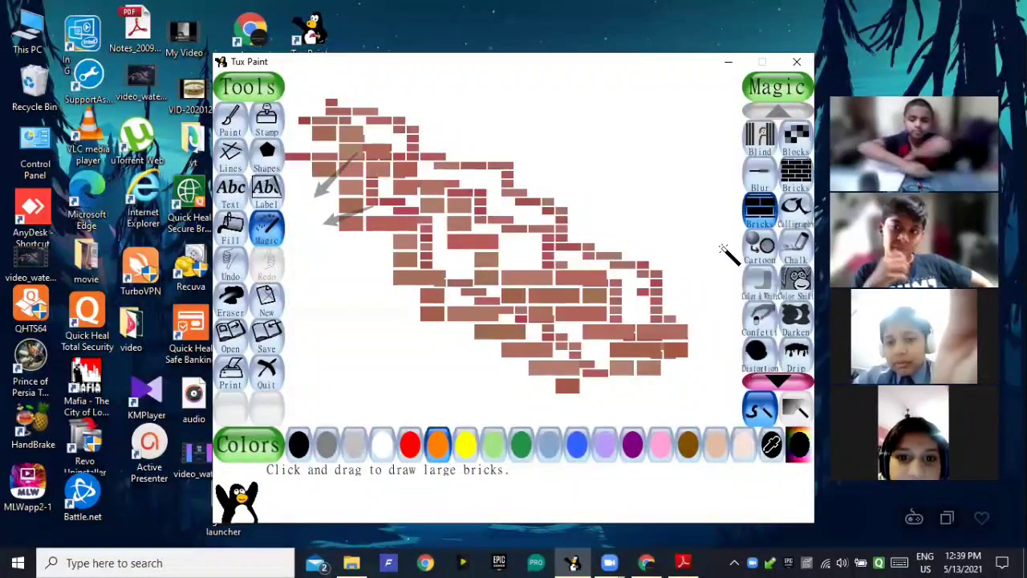
# Pull dark green window blinds down over the whole picture with the Blind magic effect
pyautogui.click(760, 251)
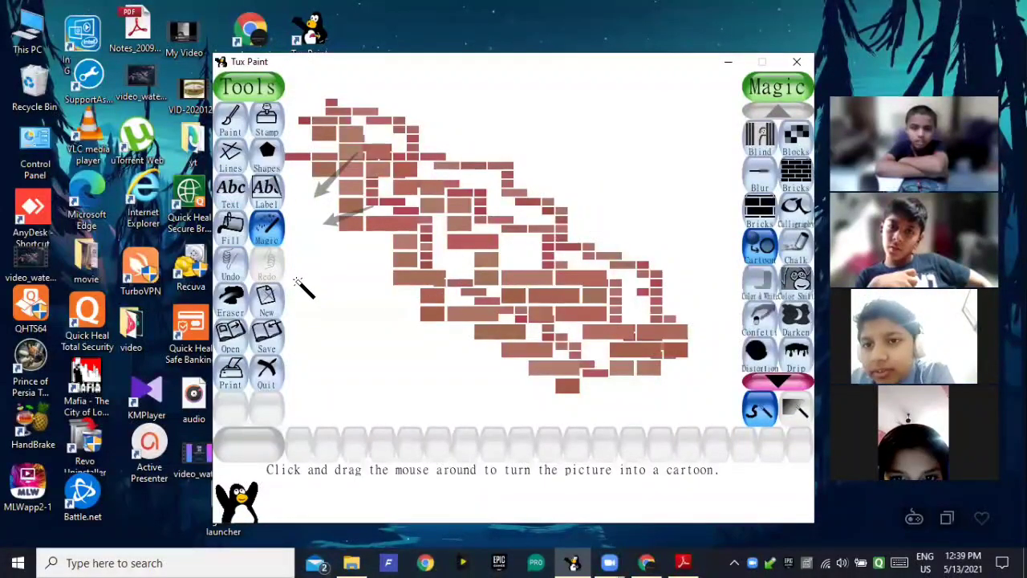
pyautogui.click(265, 229)
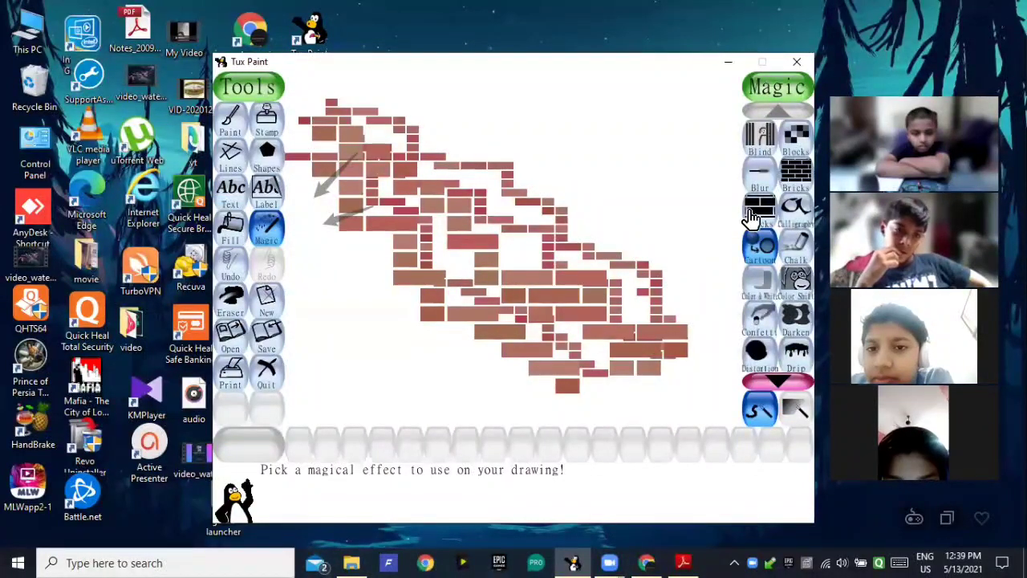
pyautogui.click(759, 144)
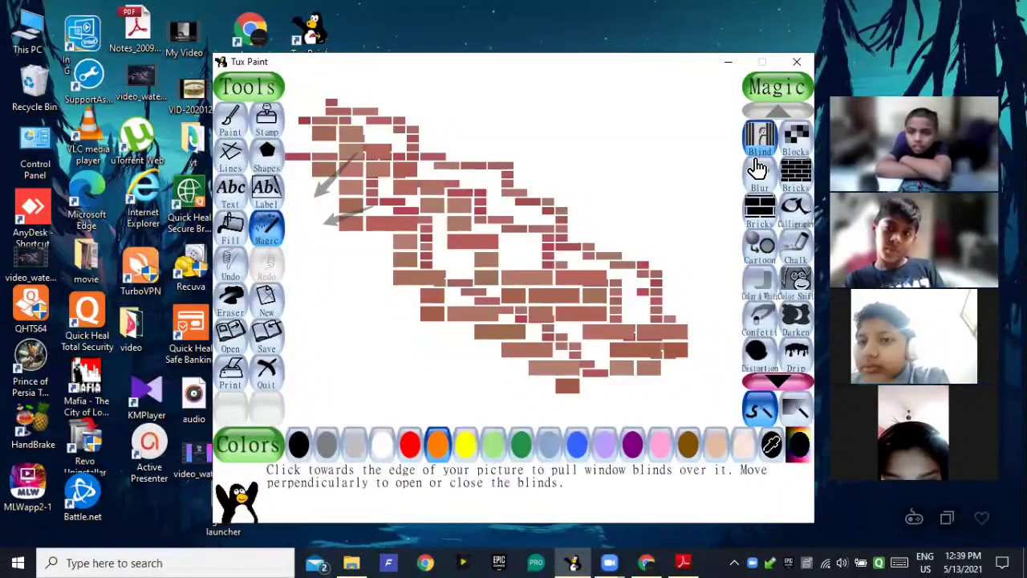
pyautogui.click(518, 449)
pyautogui.click(473, 149)
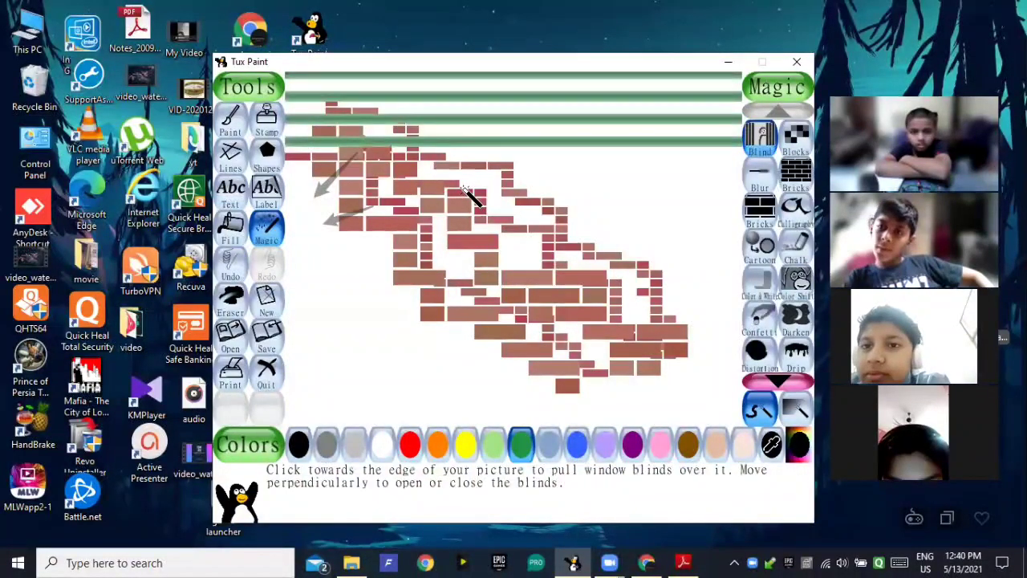
pyautogui.click(464, 191)
pyautogui.moveTo(463, 190); pyautogui.dragTo(513, 417)
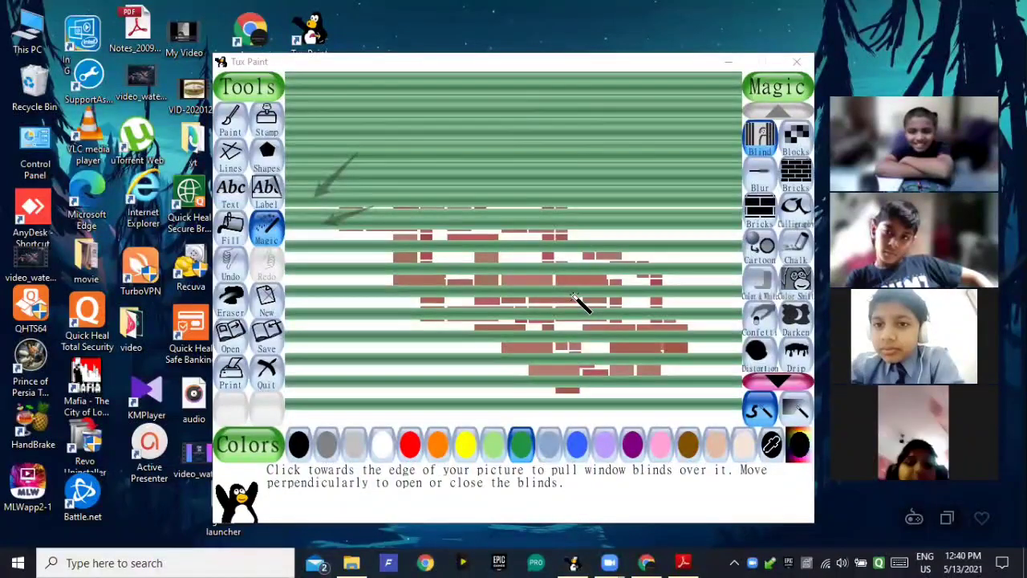
# Add the text "happy holidays" in the upper part of the picture
pyautogui.click(798, 215)
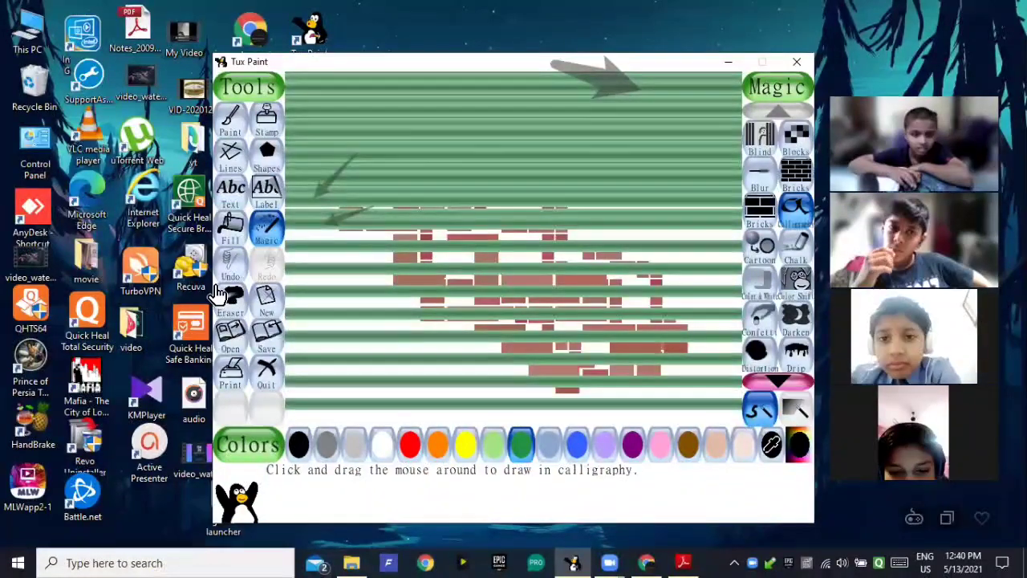
pyautogui.click(225, 192)
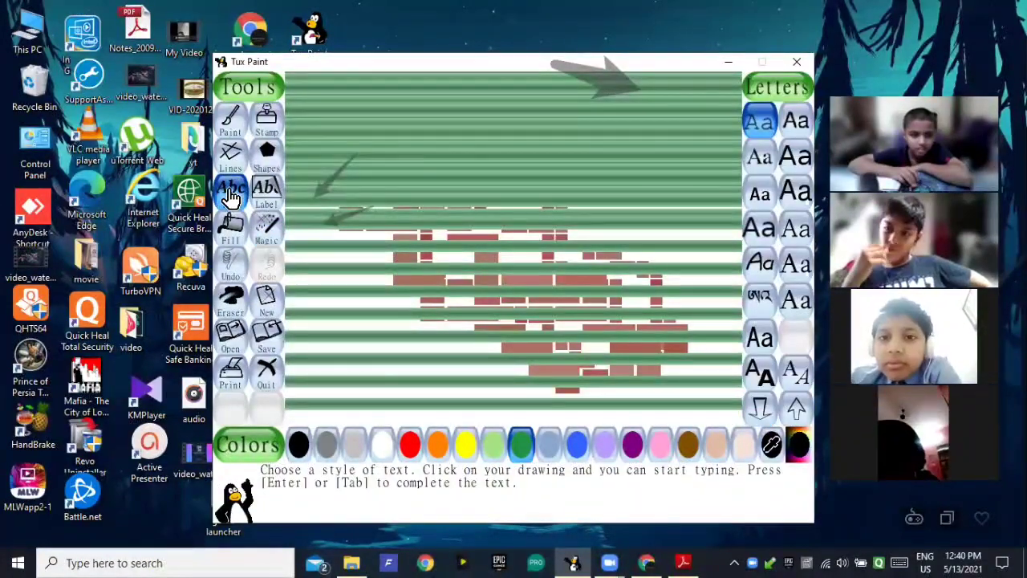
pyautogui.click(373, 144)
pyautogui.write('h')
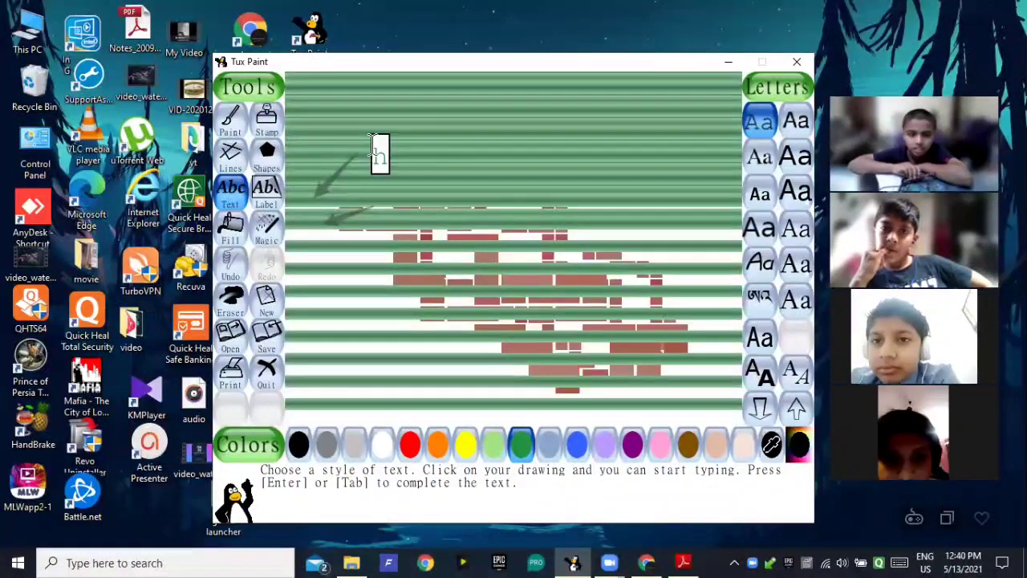
pyautogui.write('app')
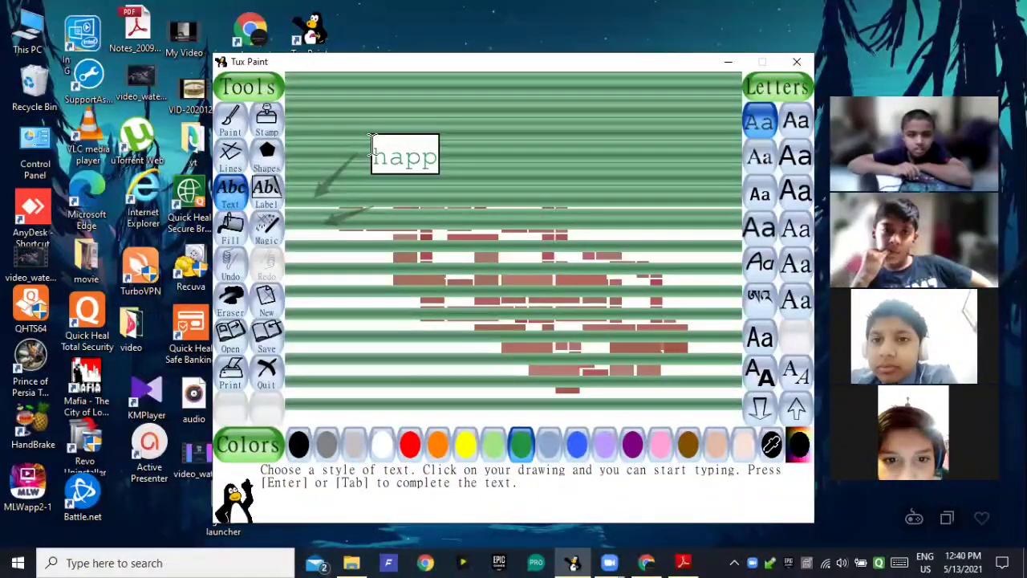
pyautogui.write('y h')
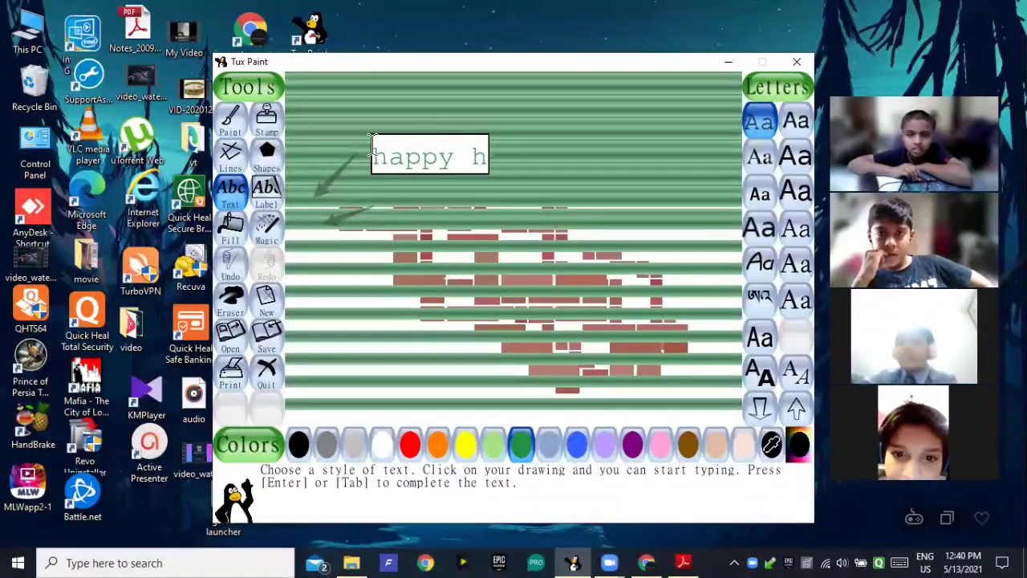
pyautogui.write('olida')
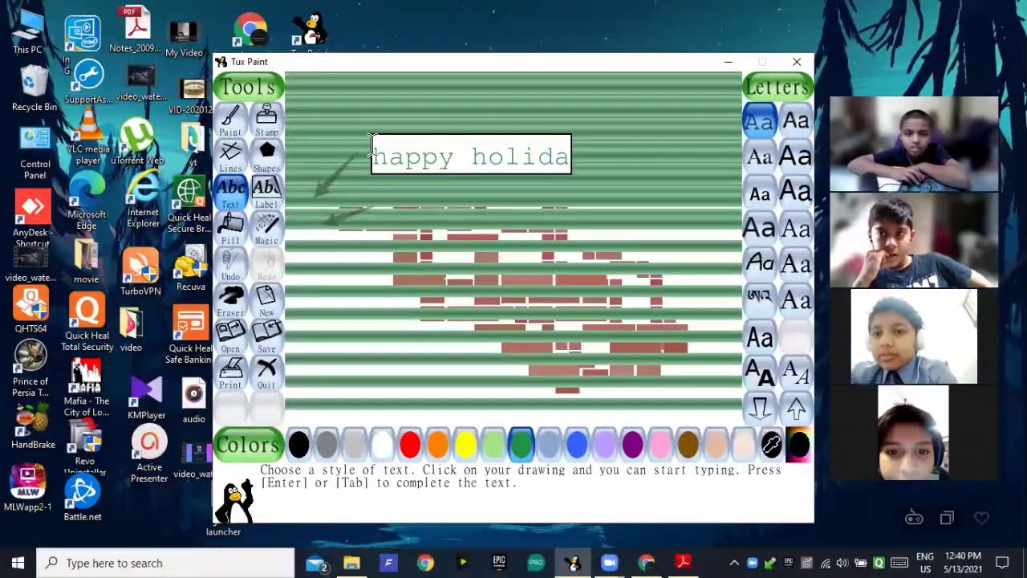
pyautogui.write('ys')
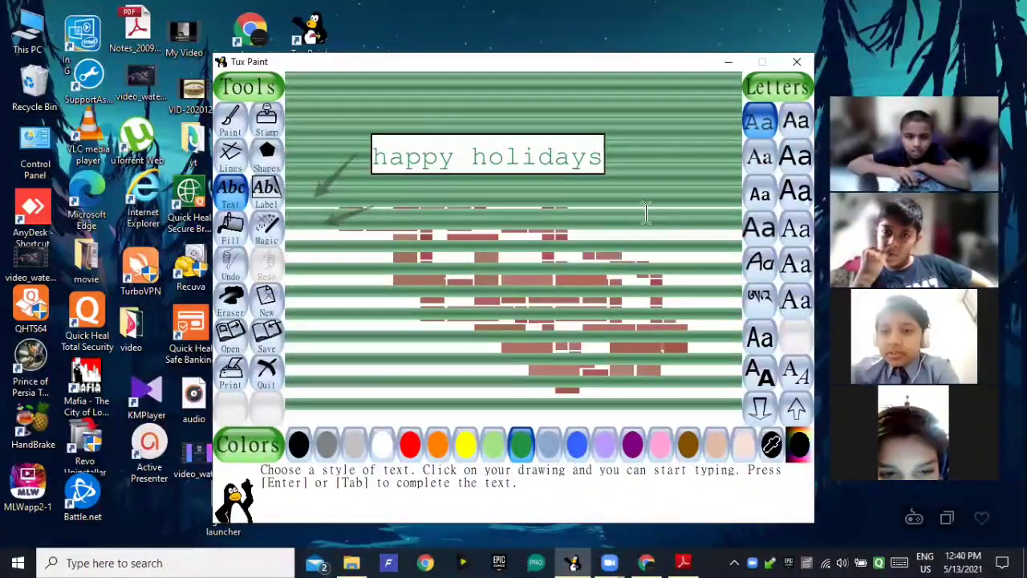
# Enlarge the "happy holidays" text to span most of the canvas width and switch it to an upright sans-serif font
pyautogui.click(760, 411)
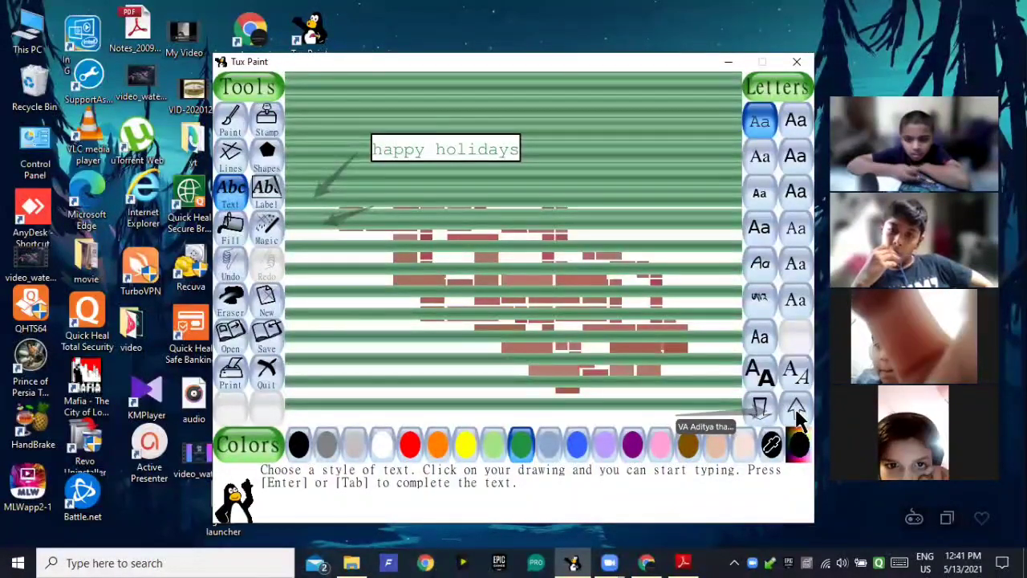
pyautogui.click(796, 413)
pyautogui.click(796, 413)
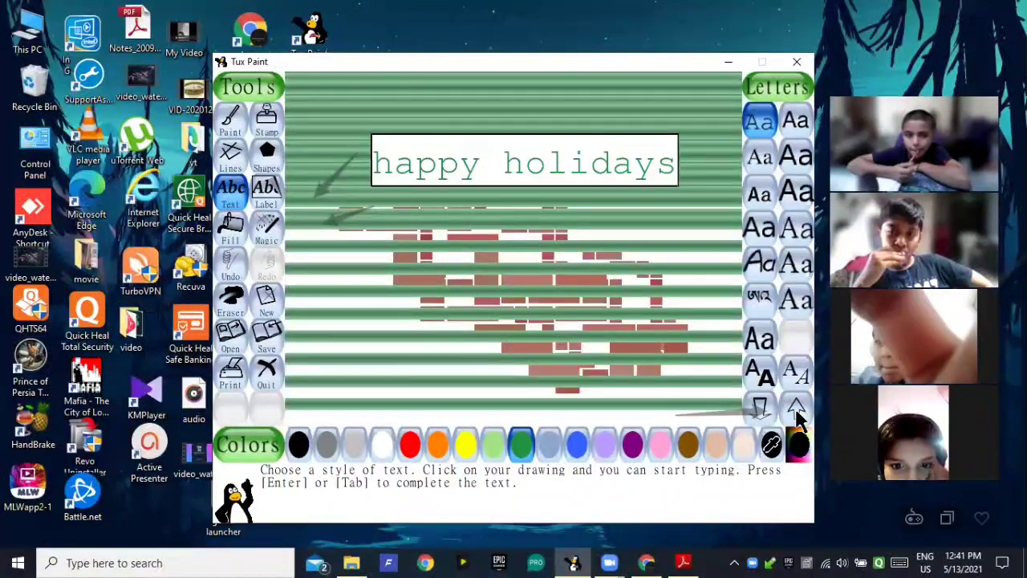
pyautogui.click(796, 413)
pyautogui.click(797, 413)
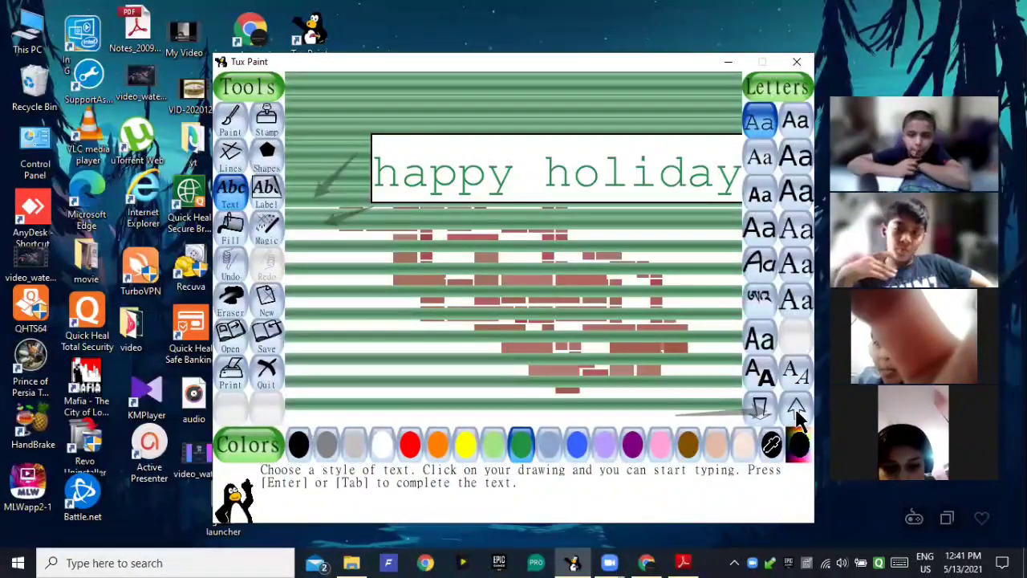
pyautogui.click(767, 413)
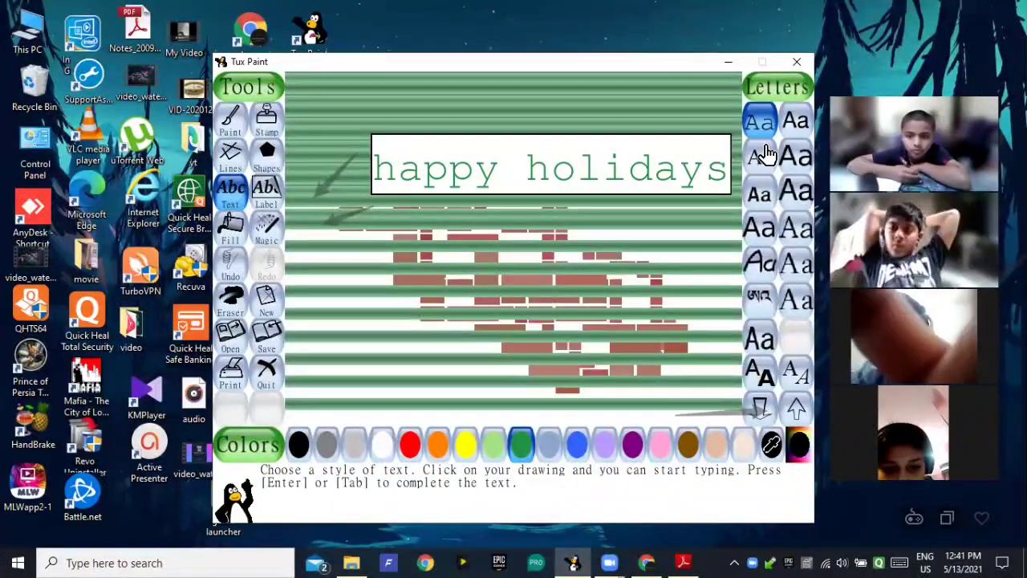
pyautogui.click(761, 200)
pyautogui.click(759, 228)
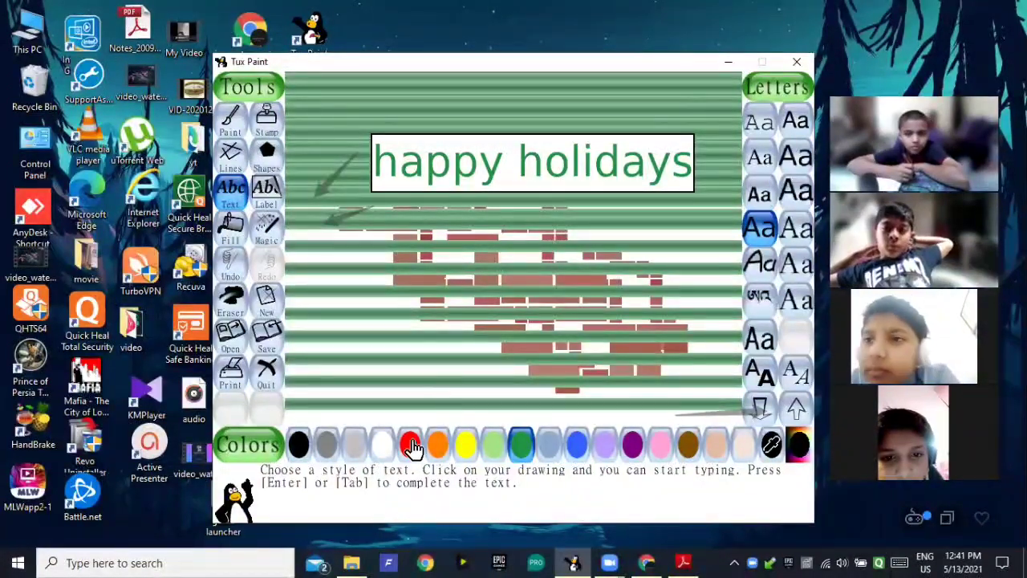
# Decline printing the picture and colour the "happy holidays" text orange
pyautogui.click(231, 384)
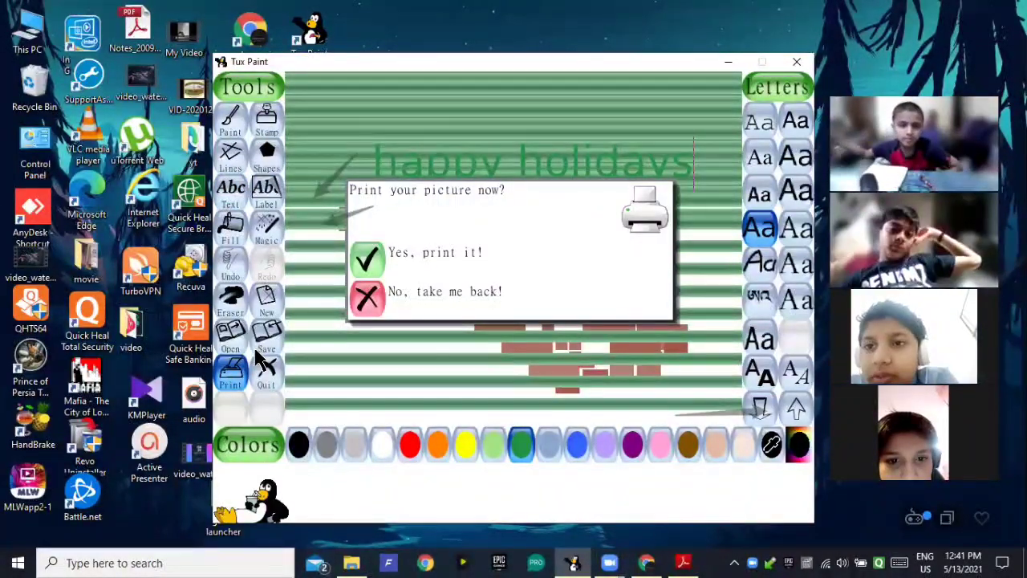
pyautogui.click(365, 305)
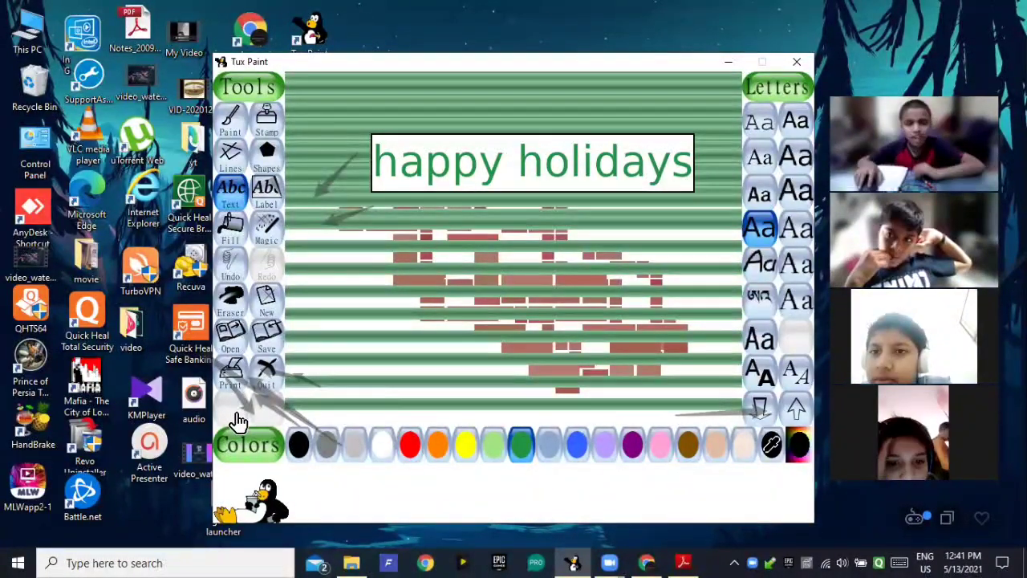
pyautogui.click(439, 447)
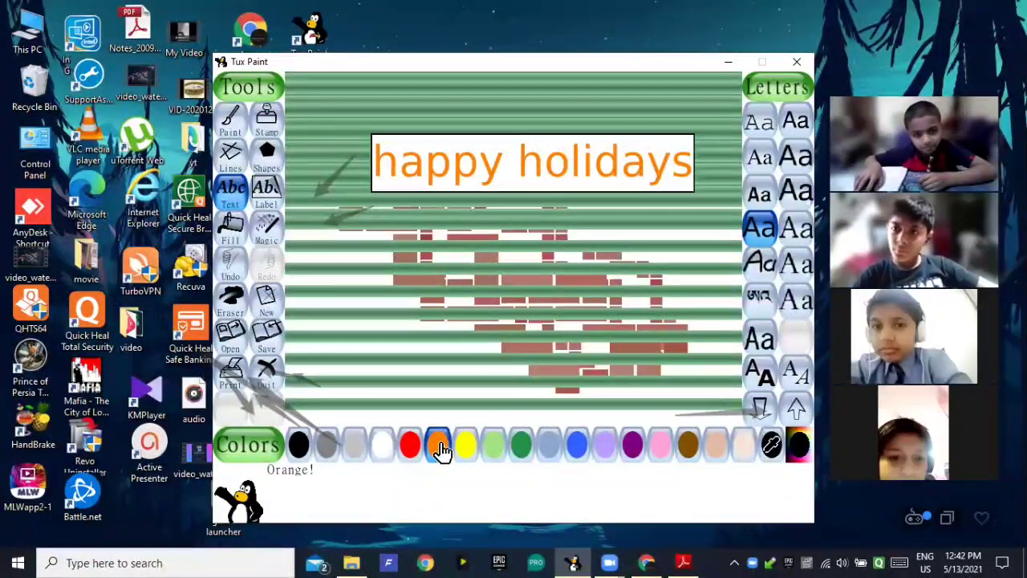
# Fill three stripes of the blinds with orange: one below the text, one just above it and one at the canvas's upper edge
pyautogui.click(233, 231)
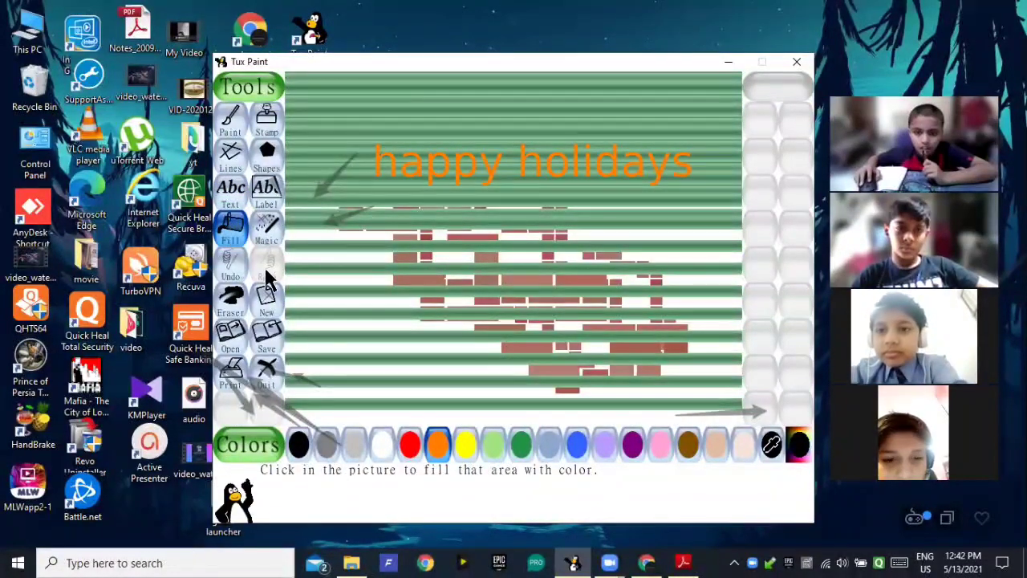
pyautogui.click(381, 247)
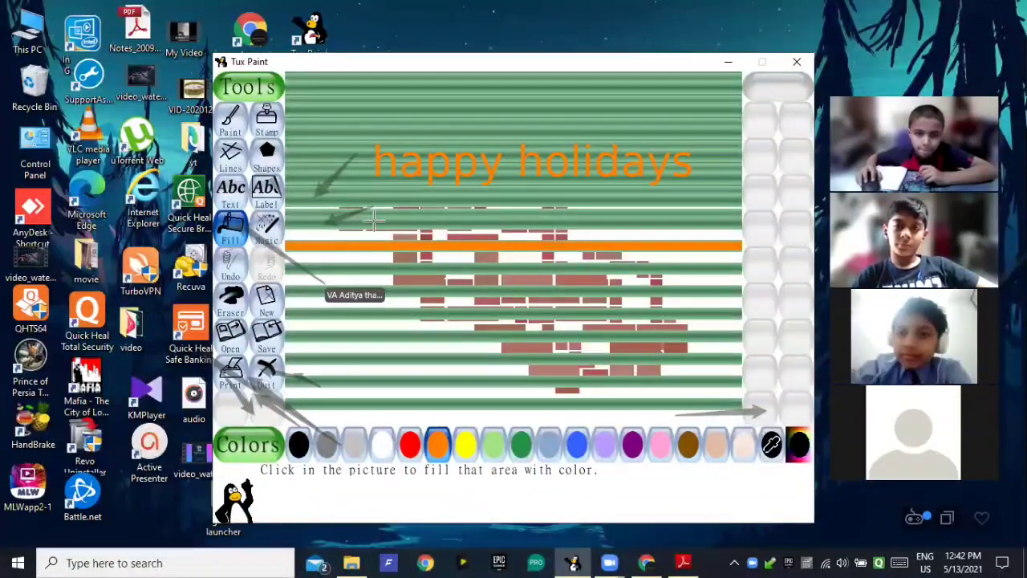
pyautogui.click(336, 133)
pyautogui.click(331, 78)
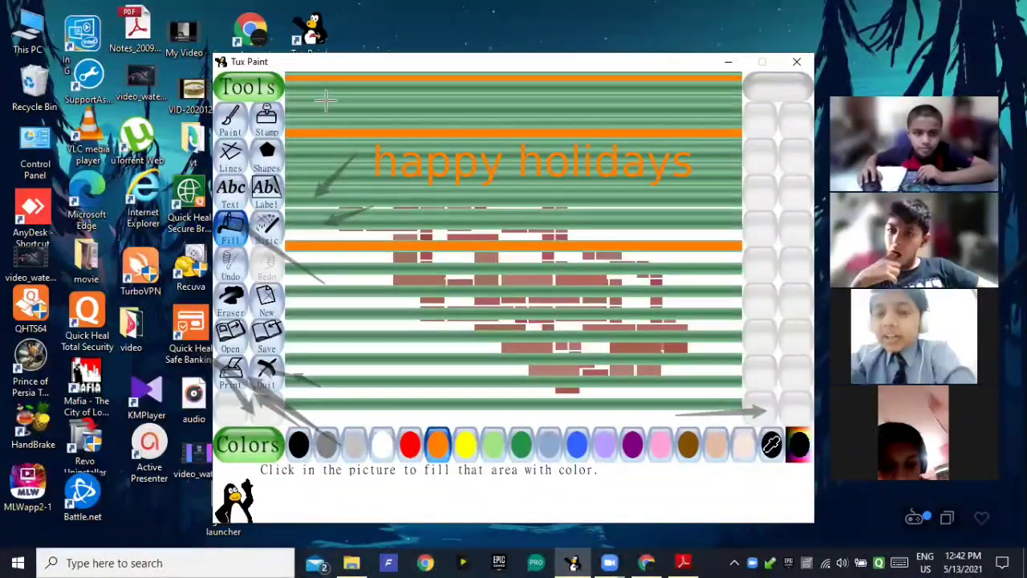
# Fill more stripes orange: near the canvas's upper edge, beside and just below the text, among the upper bricks, and across the lower bricks
pyautogui.click(330, 101)
pyautogui.click(356, 189)
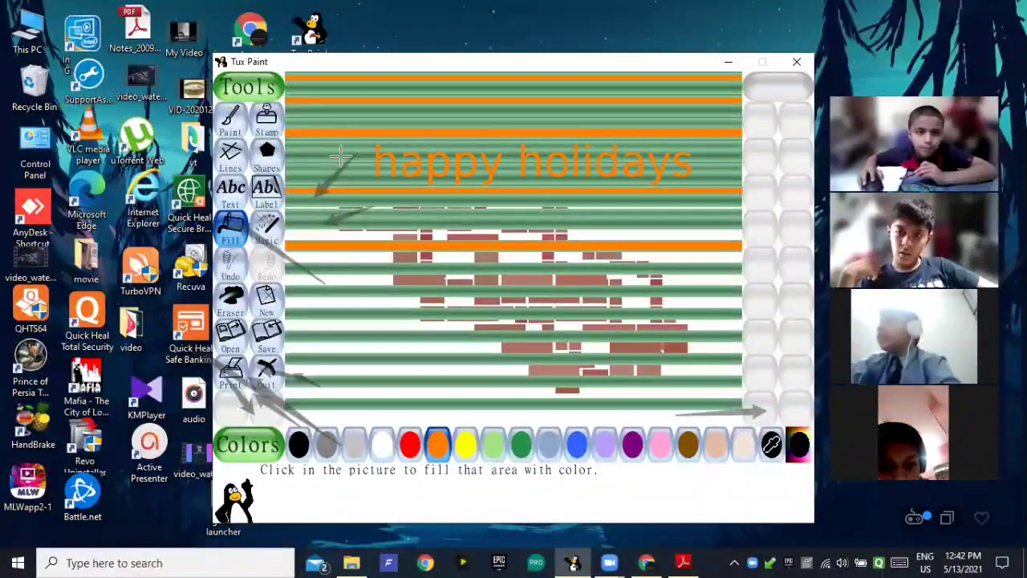
pyautogui.click(341, 156)
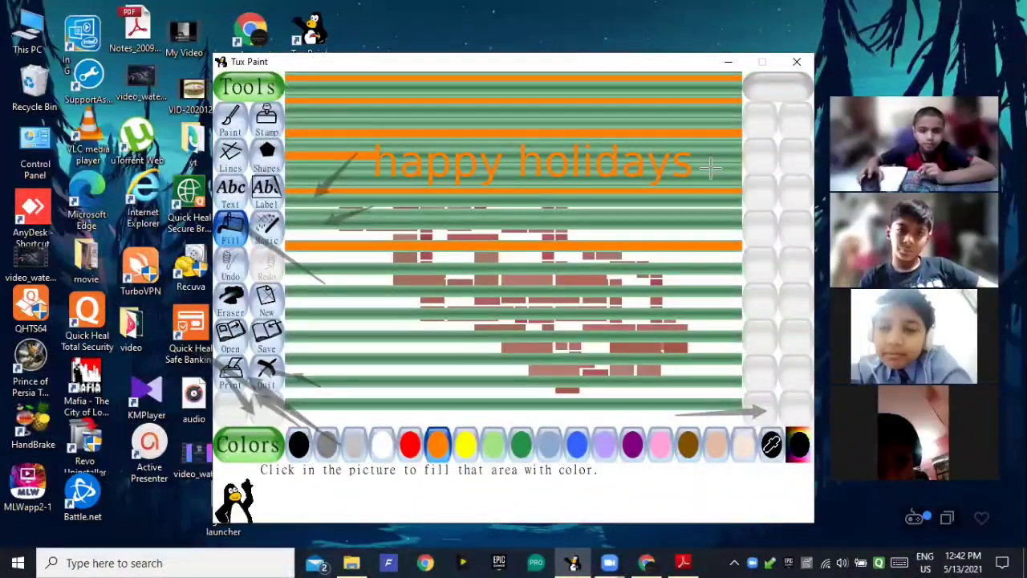
pyautogui.click(328, 253)
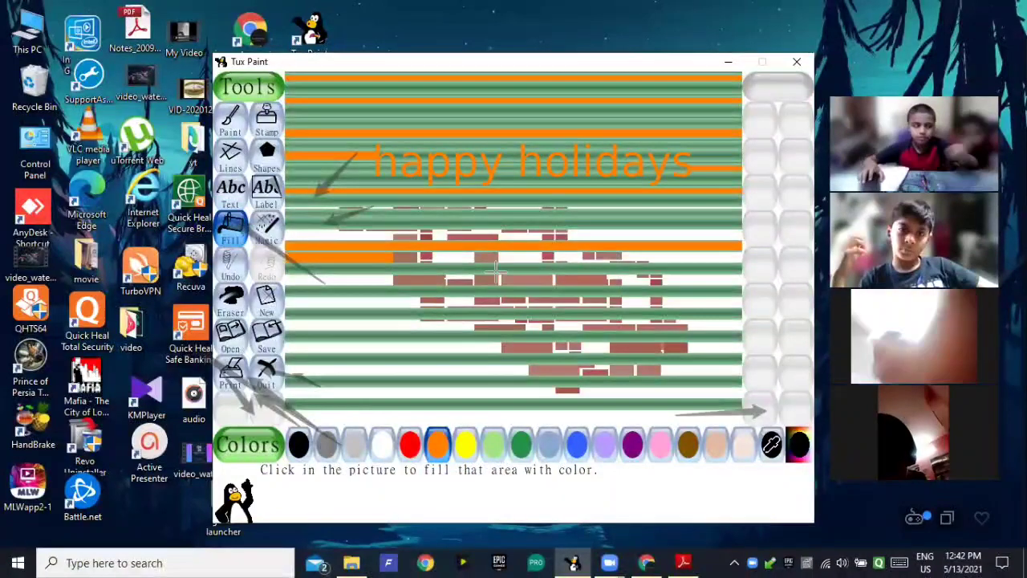
pyautogui.click(536, 257)
pyautogui.click(316, 335)
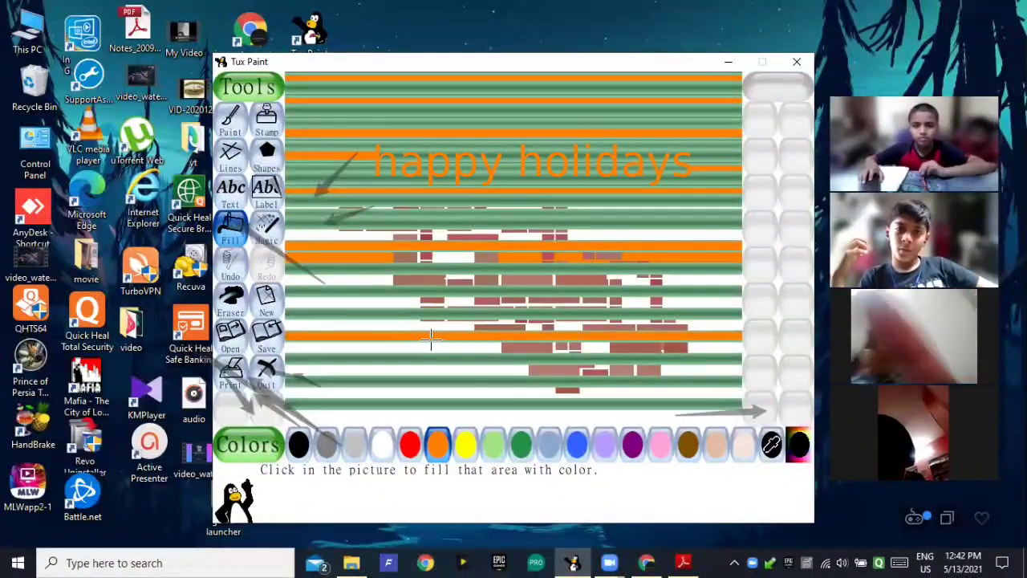
# Stamp three penguins with one wing raised to the head in a row along the upper edge of the "happy holidays" text
pyautogui.click(261, 125)
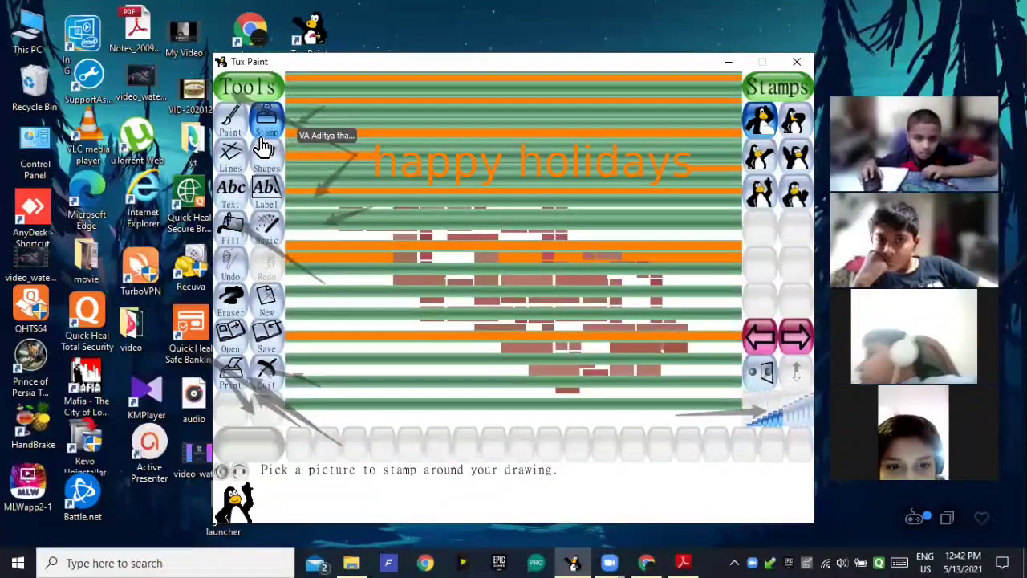
pyautogui.click(757, 120)
pyautogui.click(401, 130)
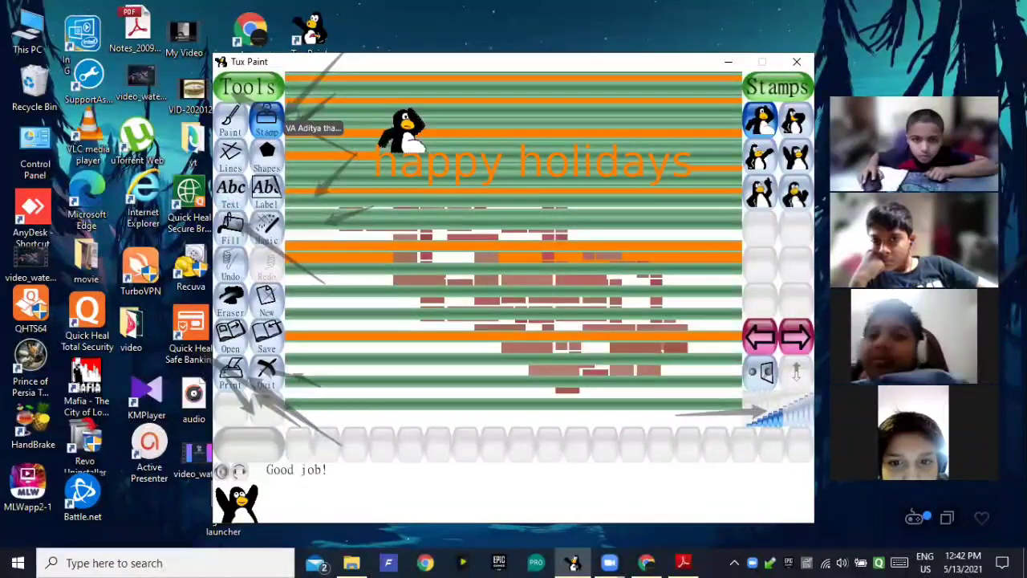
pyautogui.click(552, 133)
pyautogui.click(696, 131)
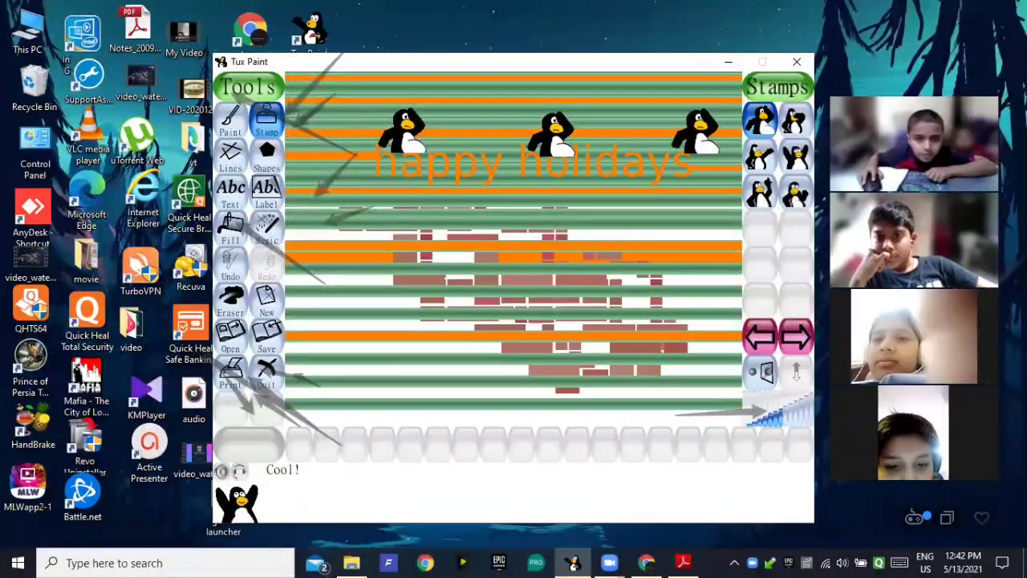
# Stamp four more of the same penguin in a row just below the "happy holidays" text
pyautogui.click(392, 212)
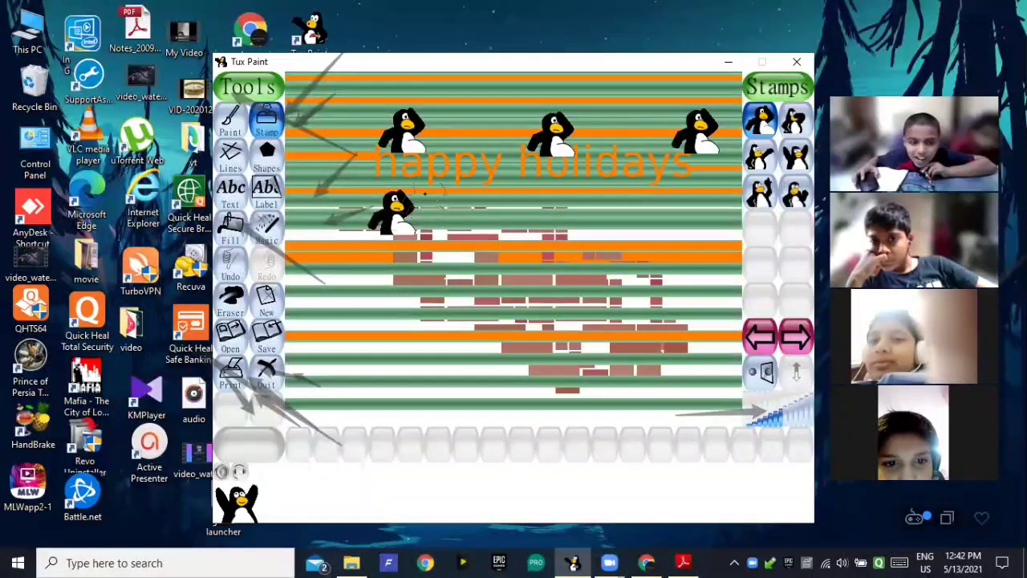
pyautogui.click(478, 211)
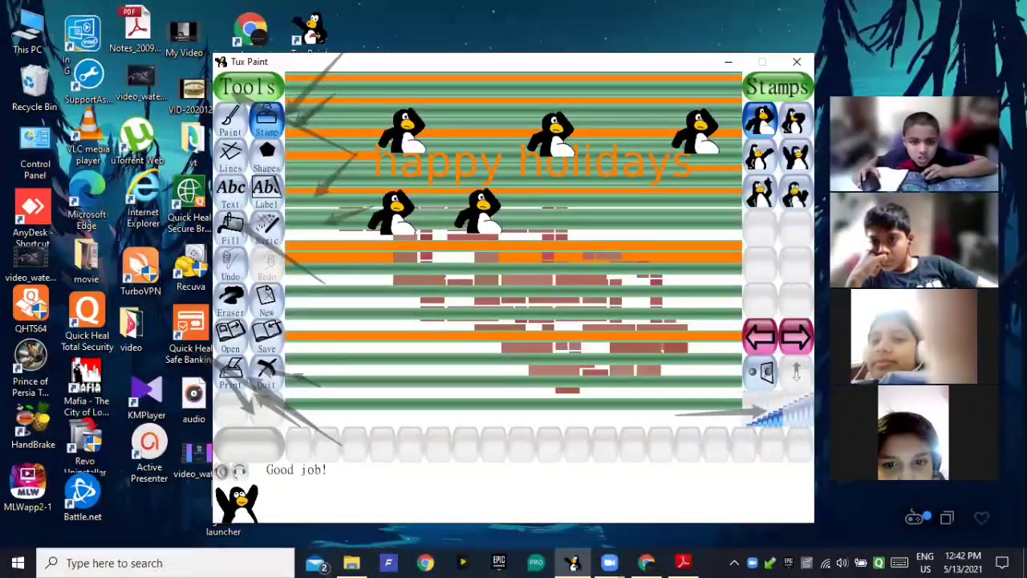
pyautogui.click(565, 211)
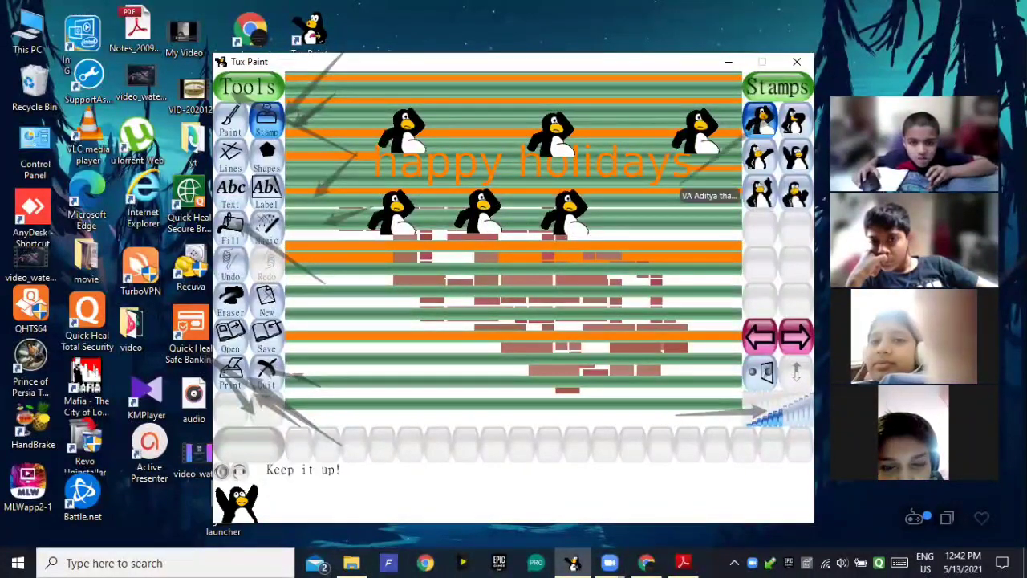
pyautogui.click(646, 221)
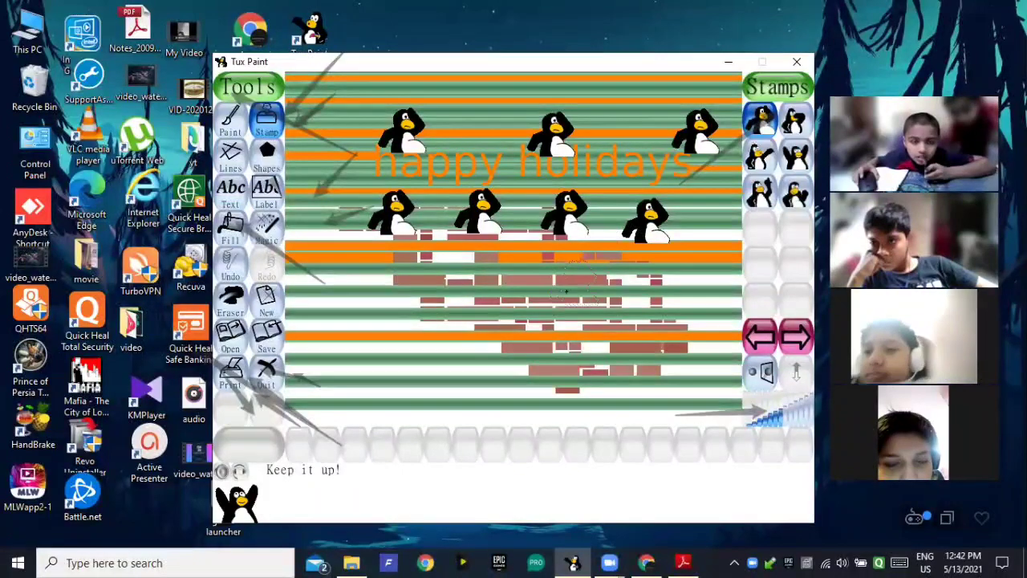
# Stamp four penguins with both wings raised in a row across the bricks, below the second penguin row
pyautogui.click(793, 158)
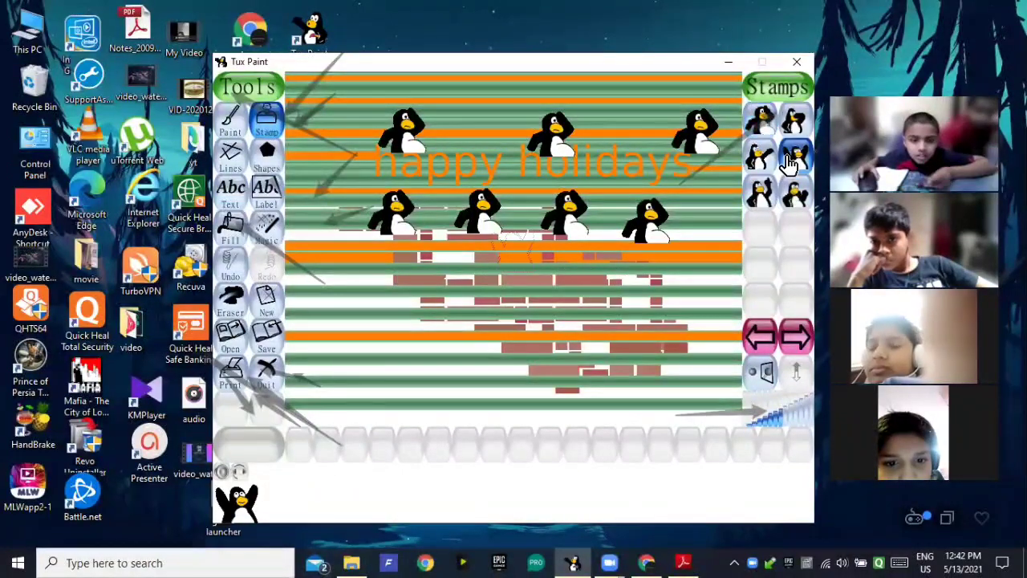
pyautogui.click(354, 286)
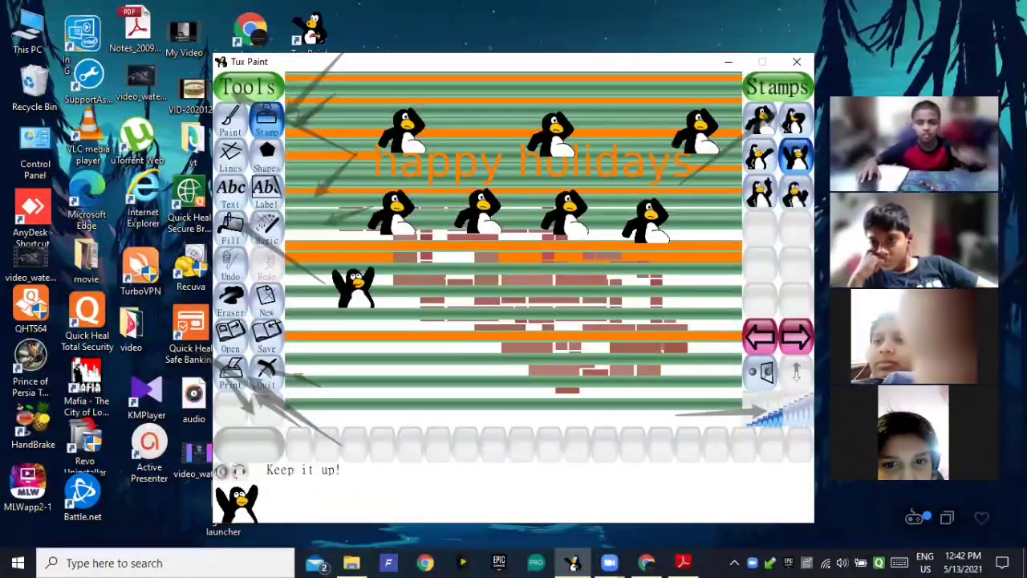
pyautogui.click(441, 277)
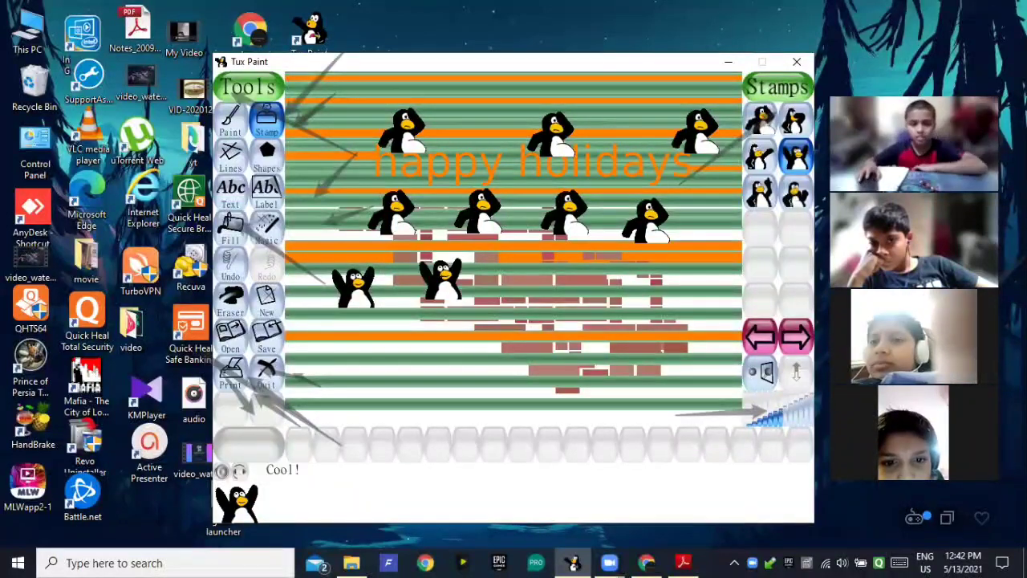
pyautogui.click(551, 290)
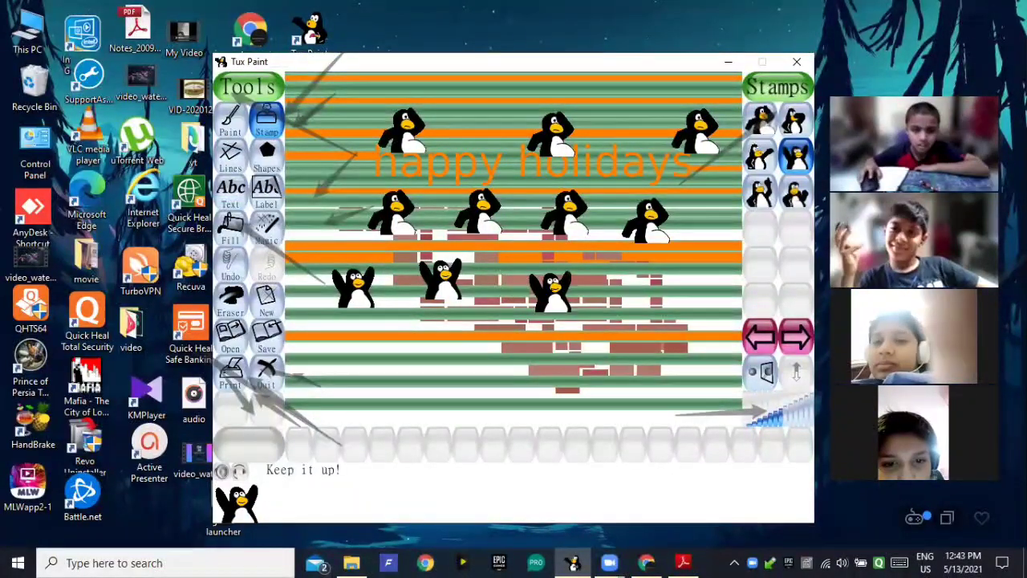
pyautogui.click(654, 290)
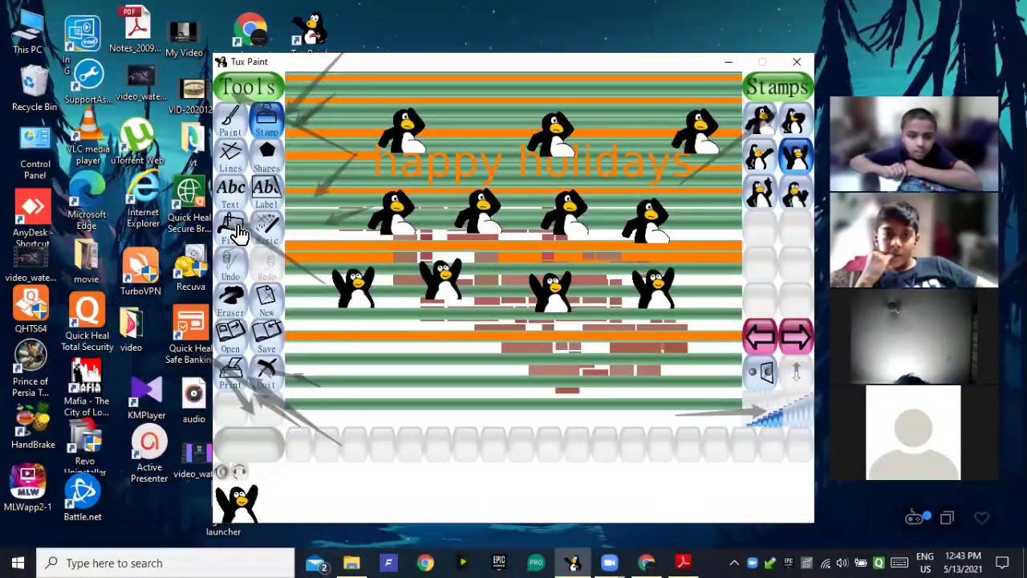
# Draw a thick orange diagonal line with the hollow diamond brush from above "happy" down to the lower-right bricks
pyautogui.click(229, 157)
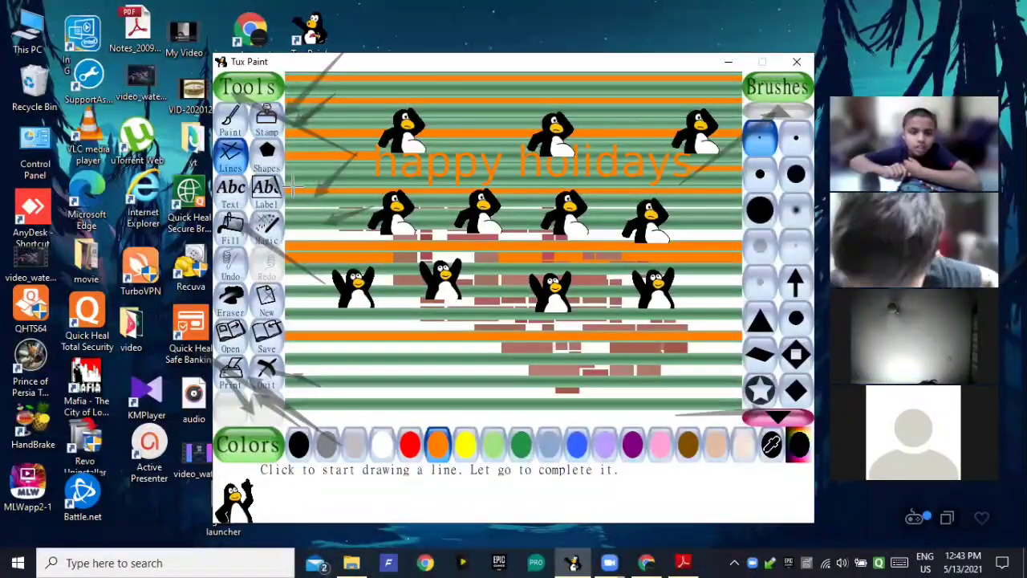
pyautogui.click(797, 357)
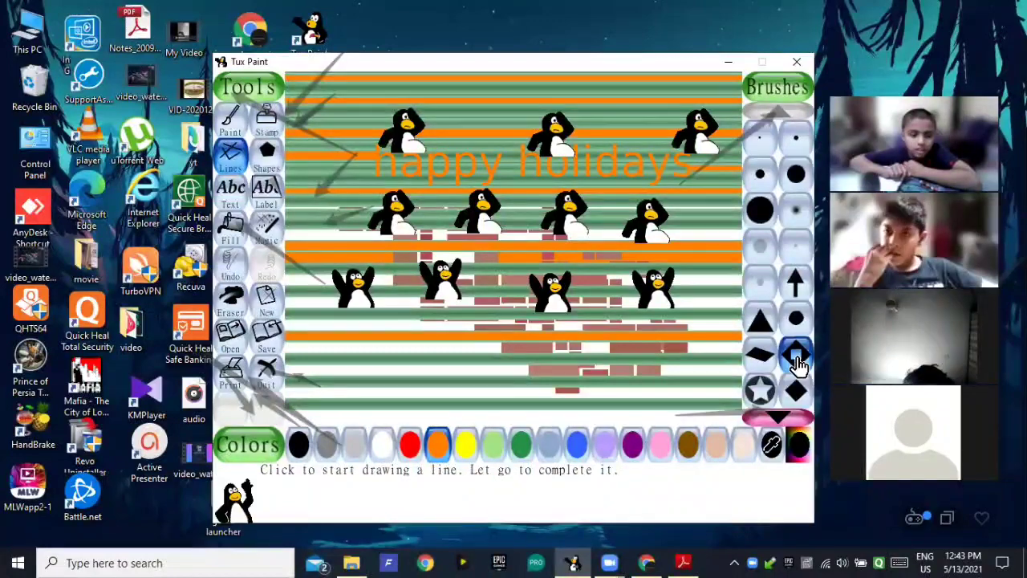
pyautogui.moveTo(450, 133)
pyautogui.mouseDown()
pyautogui.moveTo(533, 188)
pyautogui.moveTo(522, 232)
pyautogui.moveTo(534, 293)
pyautogui.moveTo(441, 332)
pyautogui.moveTo(650, 348)
pyautogui.mouseUp()
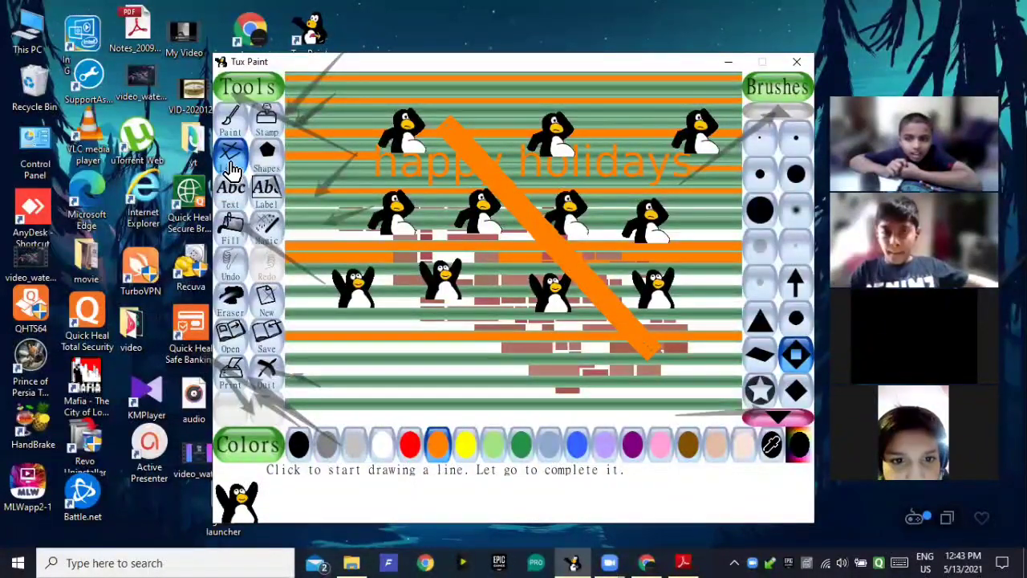
# Draw a large orange outlined circle in the canvas's lower-left corner, with small outlined circles inside it and on its upper-left edge
pyautogui.click(264, 157)
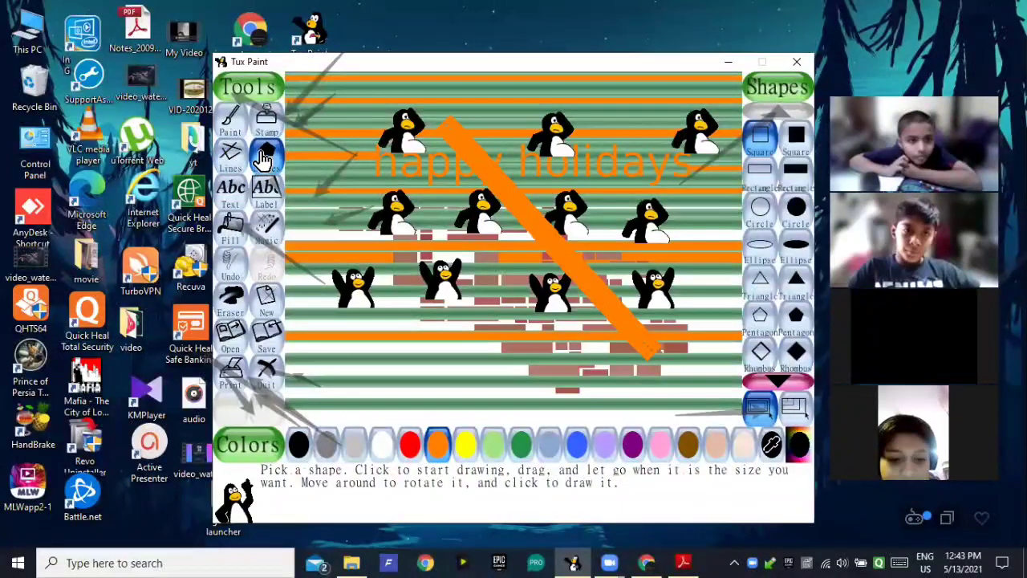
pyautogui.click(760, 210)
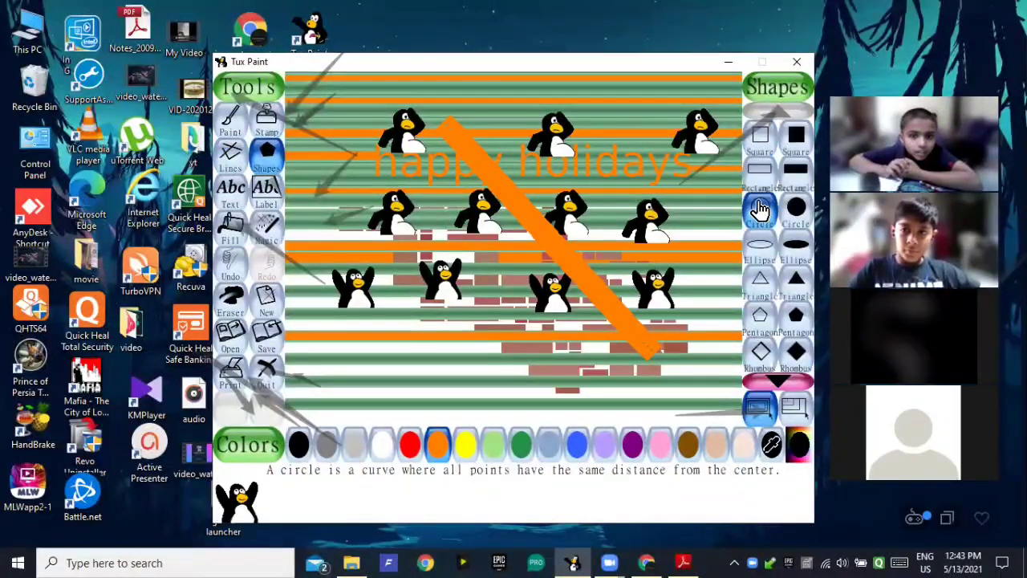
pyautogui.moveTo(329, 351); pyautogui.dragTo(377, 365)
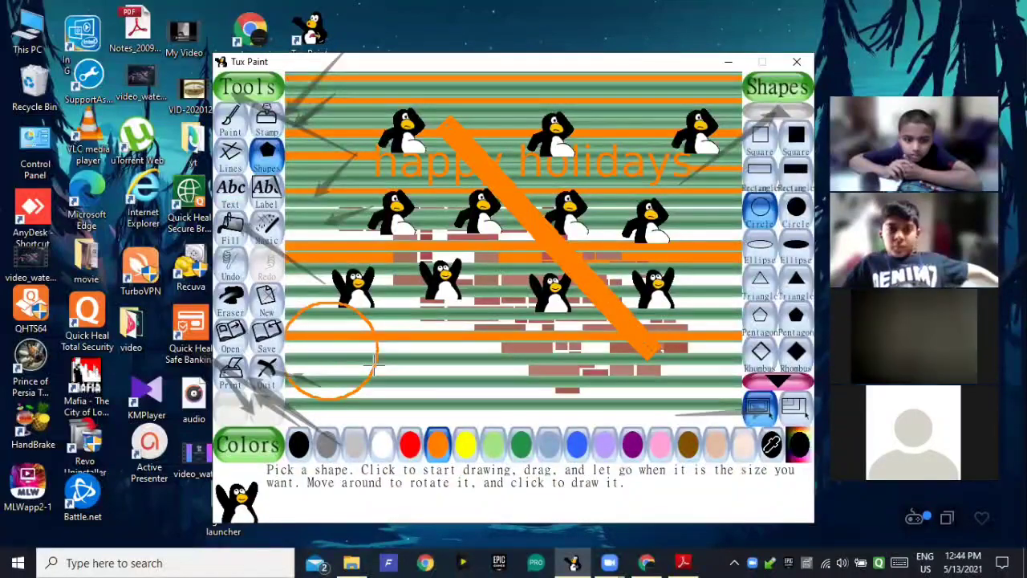
pyautogui.click(342, 362)
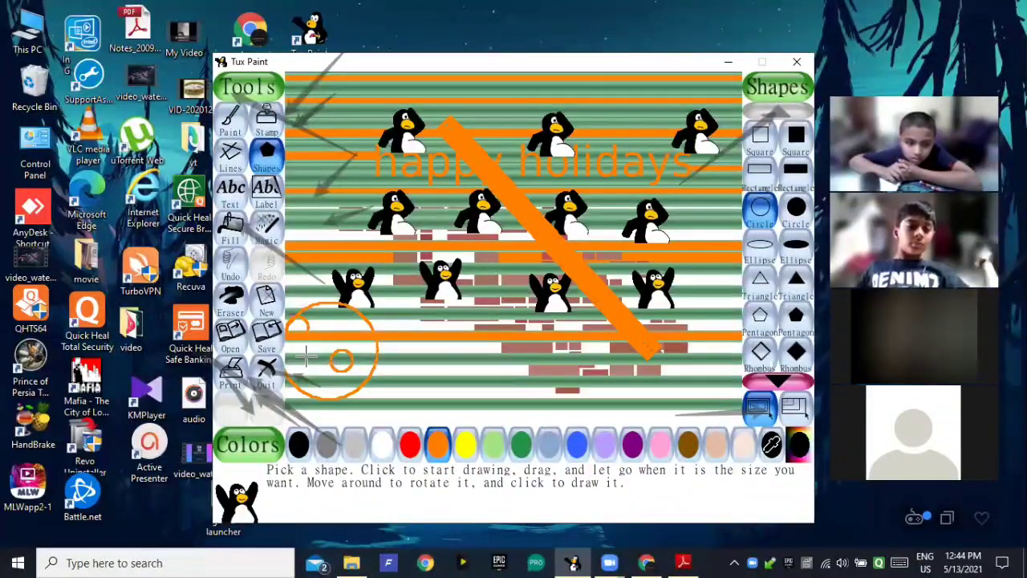
pyautogui.moveTo(298, 361)
pyautogui.mouseDown()
pyautogui.moveTo(311, 365)
pyautogui.moveTo(300, 357)
pyautogui.mouseUp()
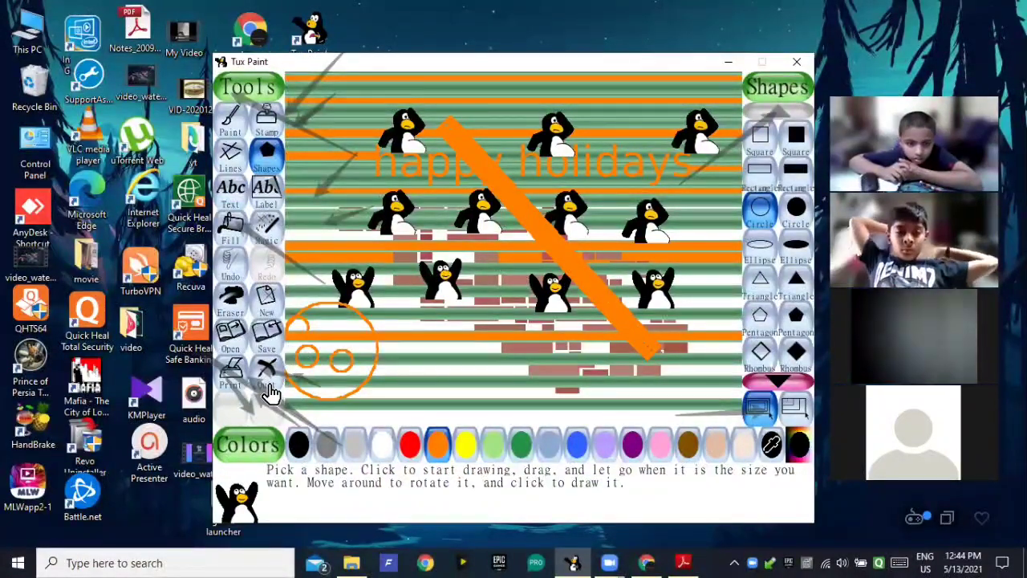
# Draw a small filled black triangle inside the large circle, below the two small circles
pyautogui.click(794, 283)
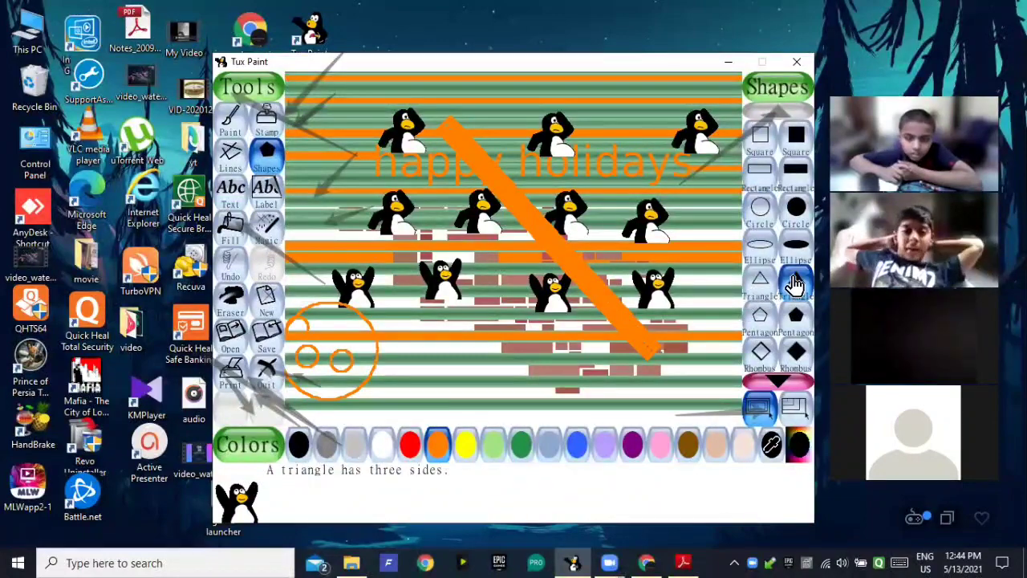
pyautogui.click(298, 446)
pyautogui.moveTo(311, 382); pyautogui.dragTo(311, 380)
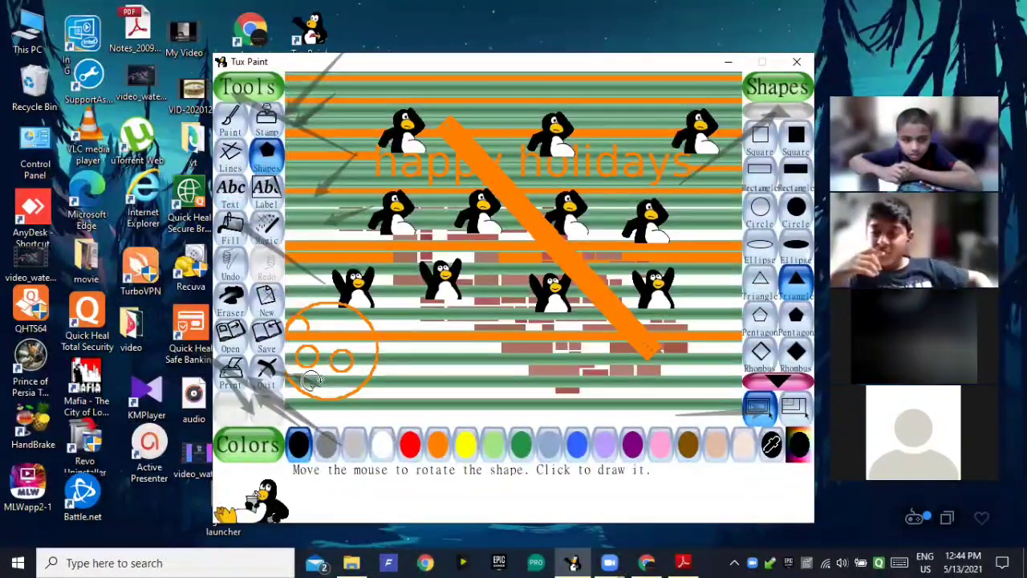
pyautogui.click(316, 380)
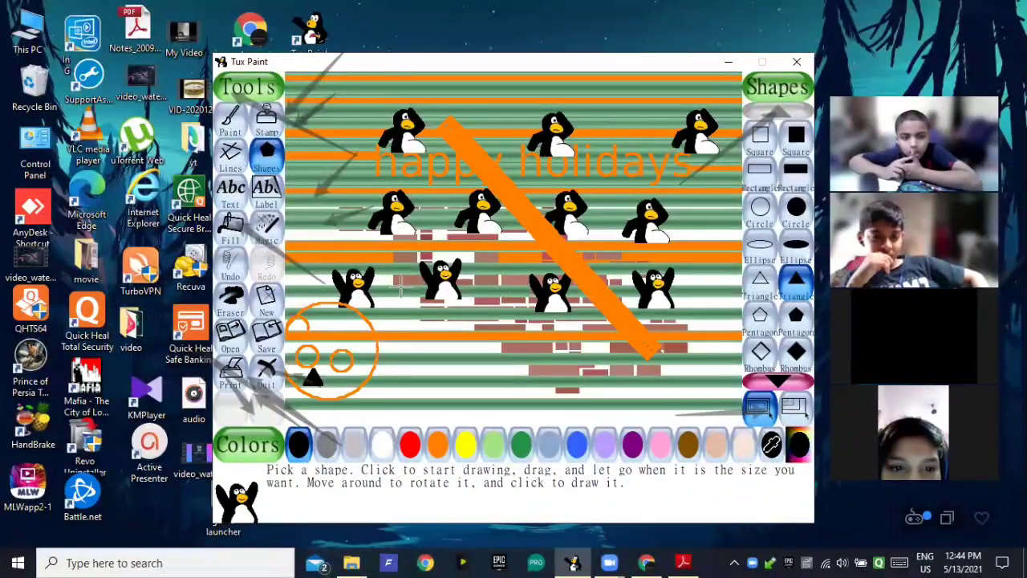
# Start a large filled ellipse in the canvas's upper-left area and choose yellow as the colour
pyautogui.click(799, 245)
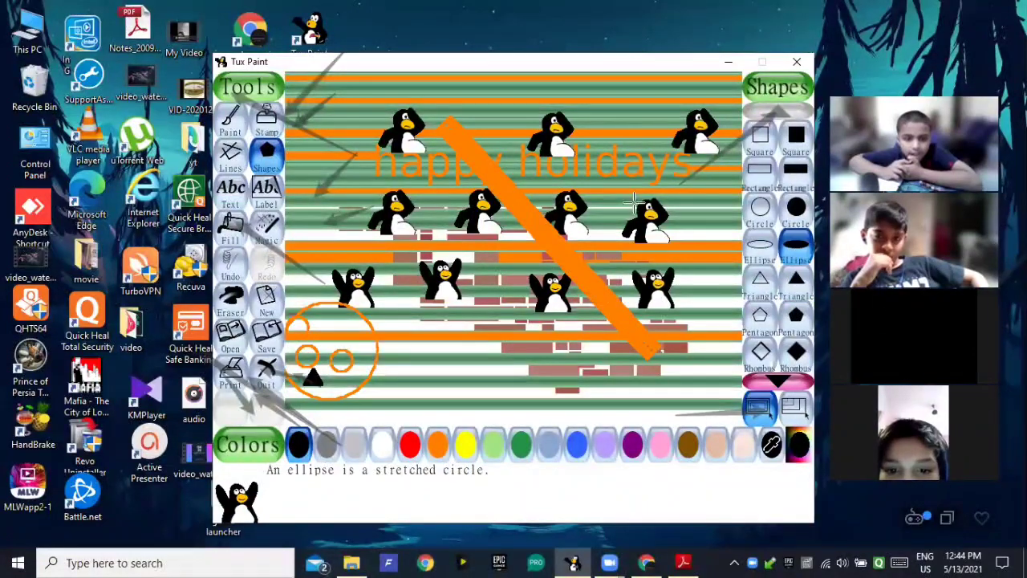
pyautogui.moveTo(343, 142); pyautogui.dragTo(365, 234)
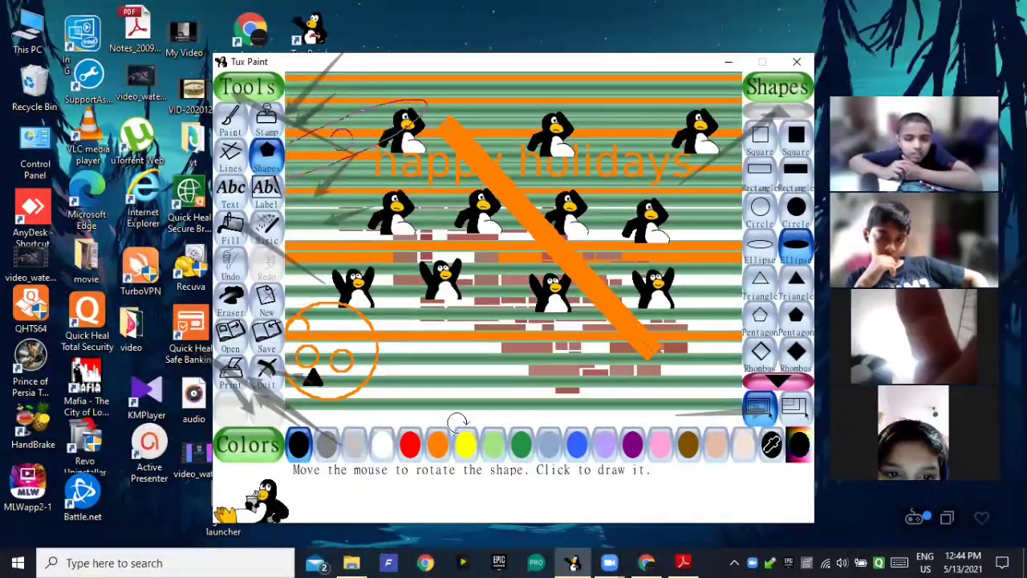
pyautogui.click(461, 449)
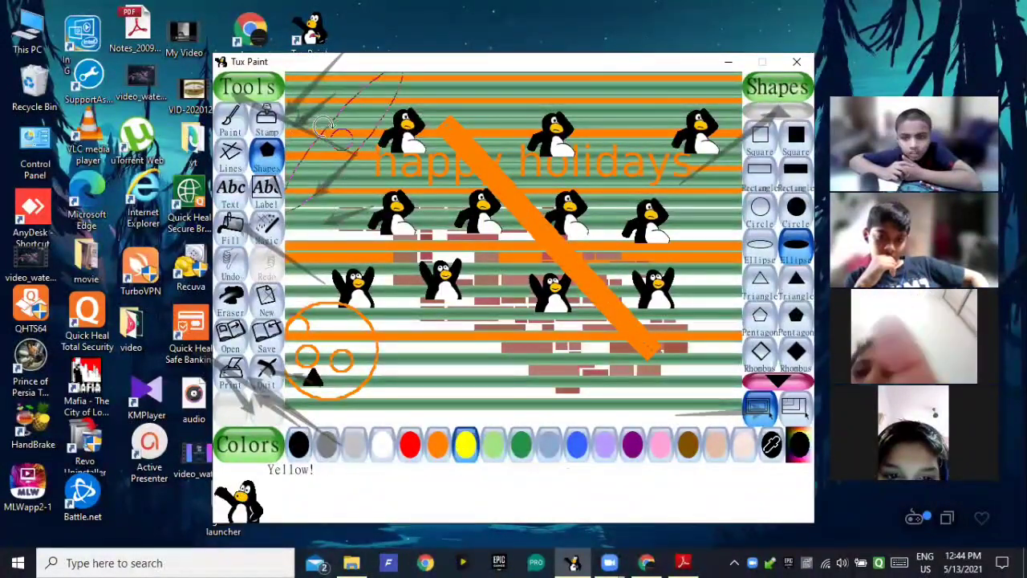